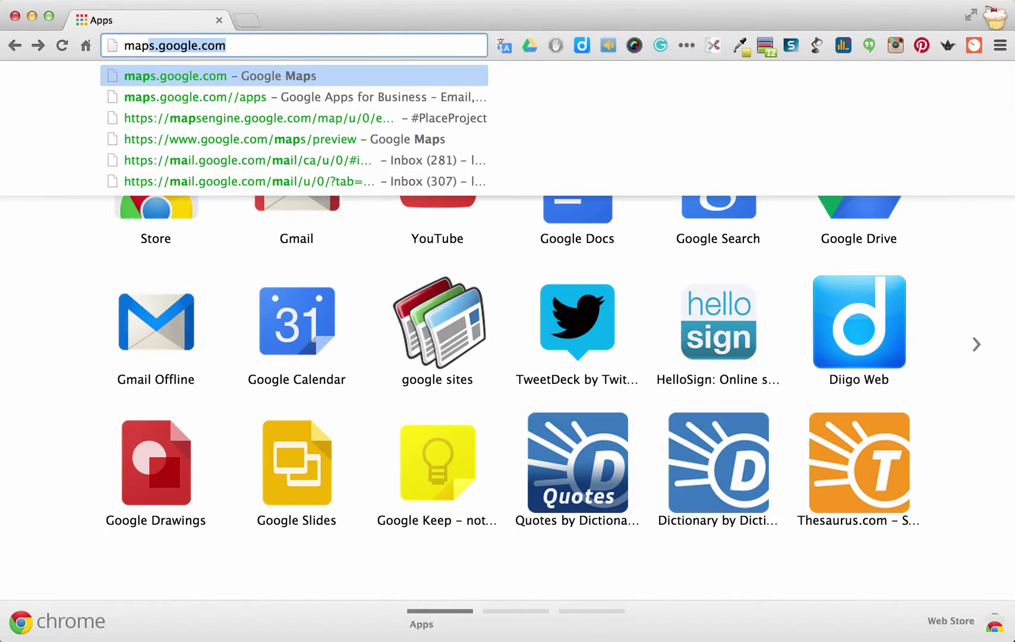
Load maps.google.com and show the complete list of your saved custom maps.
{"action": "key", "text": "Return"}
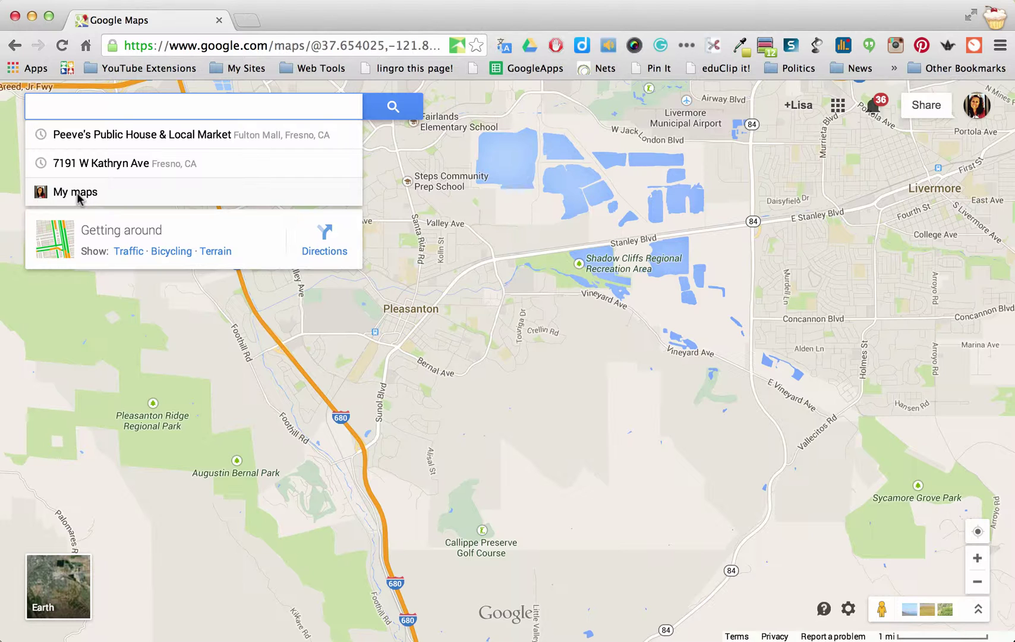
{"action": "key", "text": "Escape"}
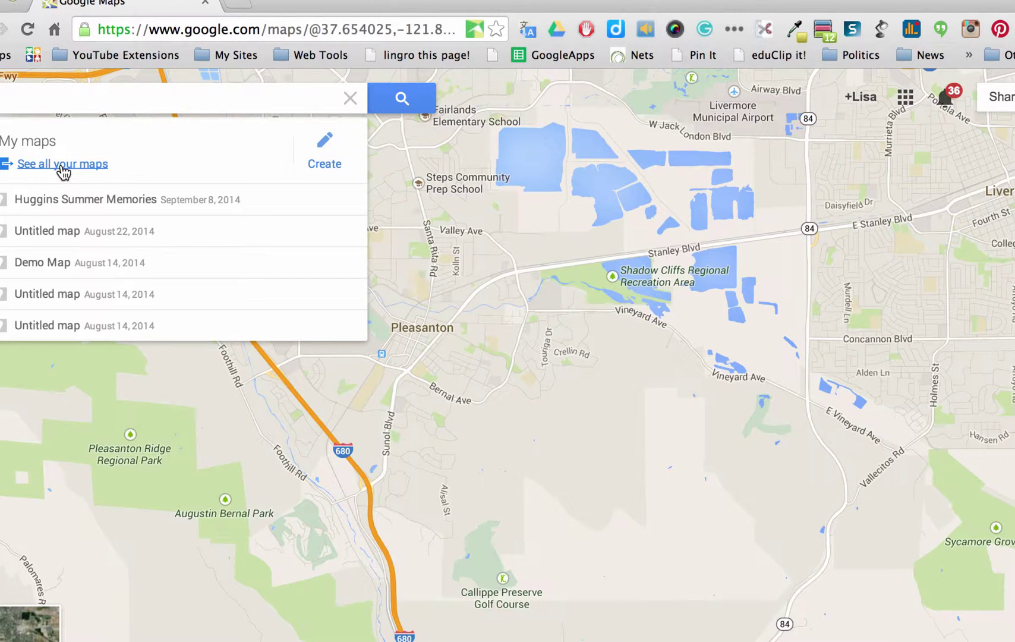
{"action": "left_click", "coordinate": [62, 168]}
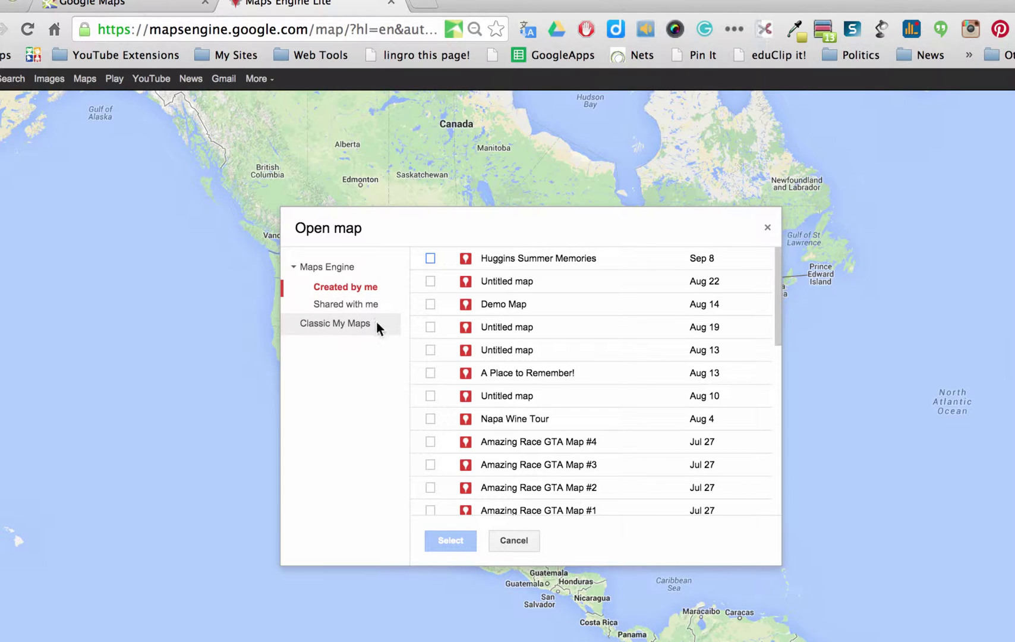
Look through the maps listed as created by me, and dismiss the list without opening any.
{"action": "scroll", "coordinate": [526, 343], "scroll_direction": "down", "scroll_amount": 1}
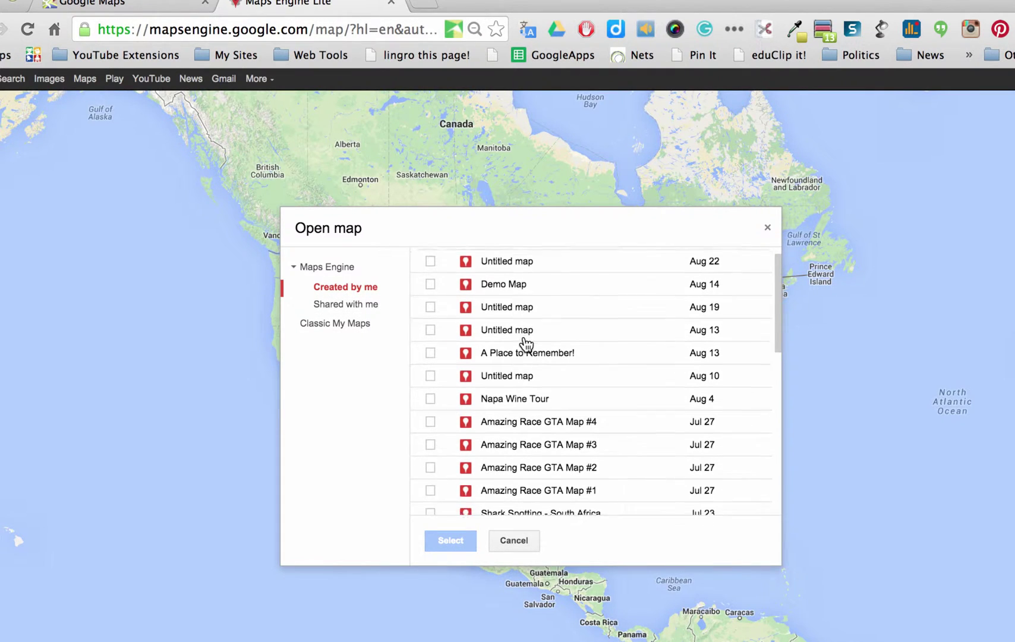
{"action": "scroll", "coordinate": [526, 344], "scroll_direction": "down", "scroll_amount": 2}
{"action": "scroll", "coordinate": [526, 344], "scroll_direction": "up", "scroll_amount": 3}
{"action": "scroll", "coordinate": [526, 343], "scroll_direction": "down", "scroll_amount": 6}
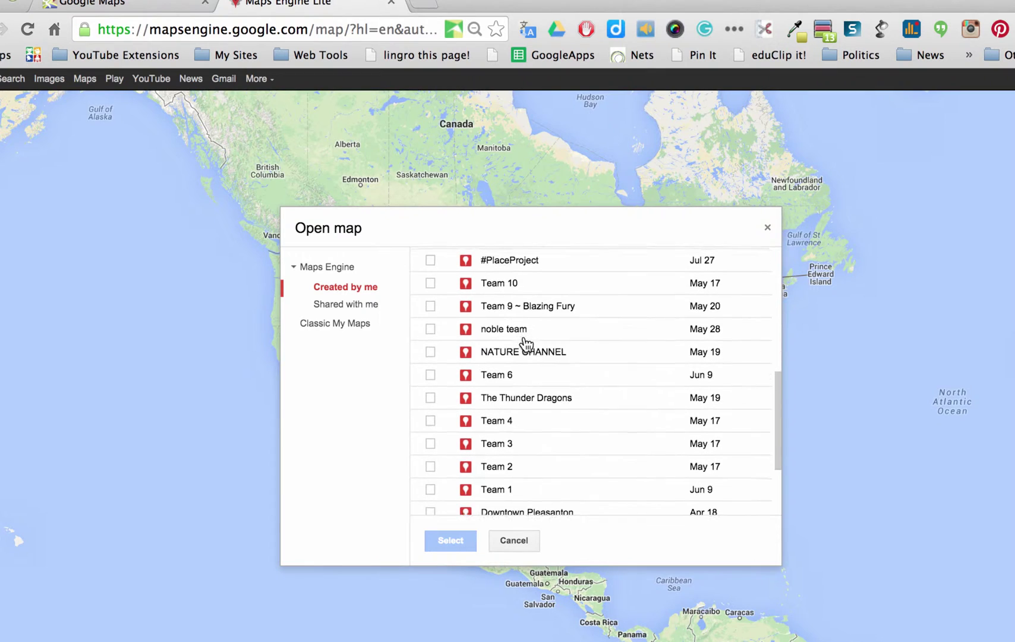
{"action": "scroll", "coordinate": [526, 344], "scroll_direction": "down", "scroll_amount": 3}
{"action": "scroll", "coordinate": [526, 344], "scroll_direction": "up", "scroll_amount": 8}
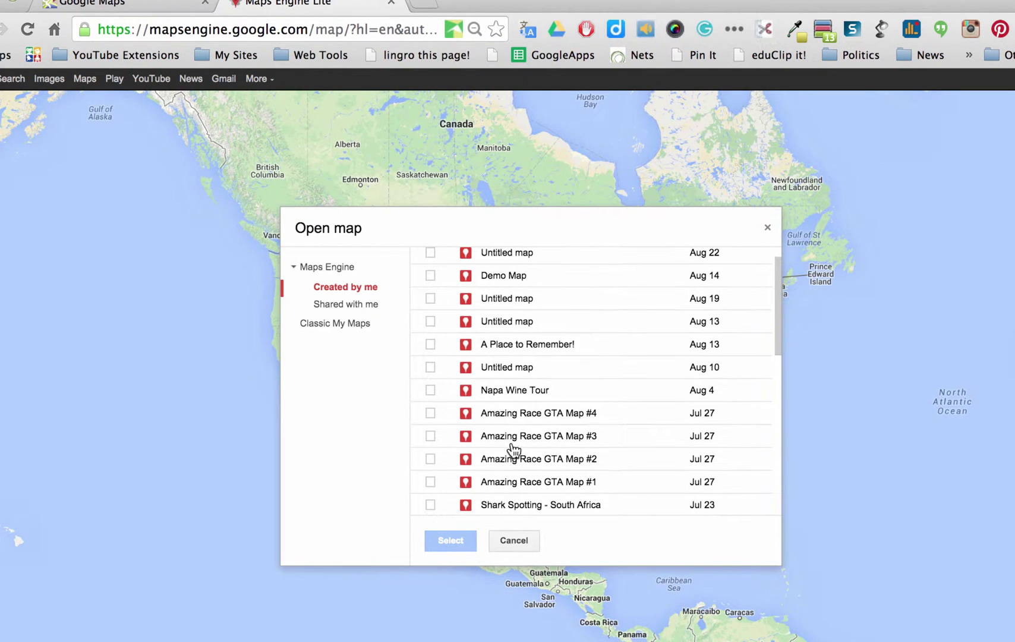
{"action": "left_click", "coordinate": [514, 540]}
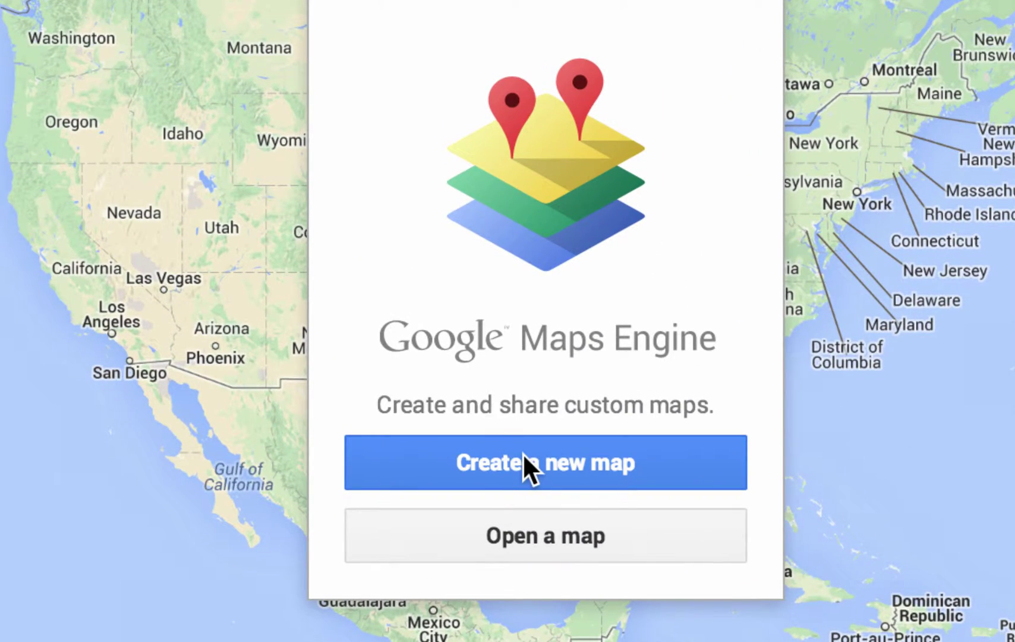
Create a new map and title it "Demo Map", leaving the description empty.
{"action": "left_click", "coordinate": [523, 462]}
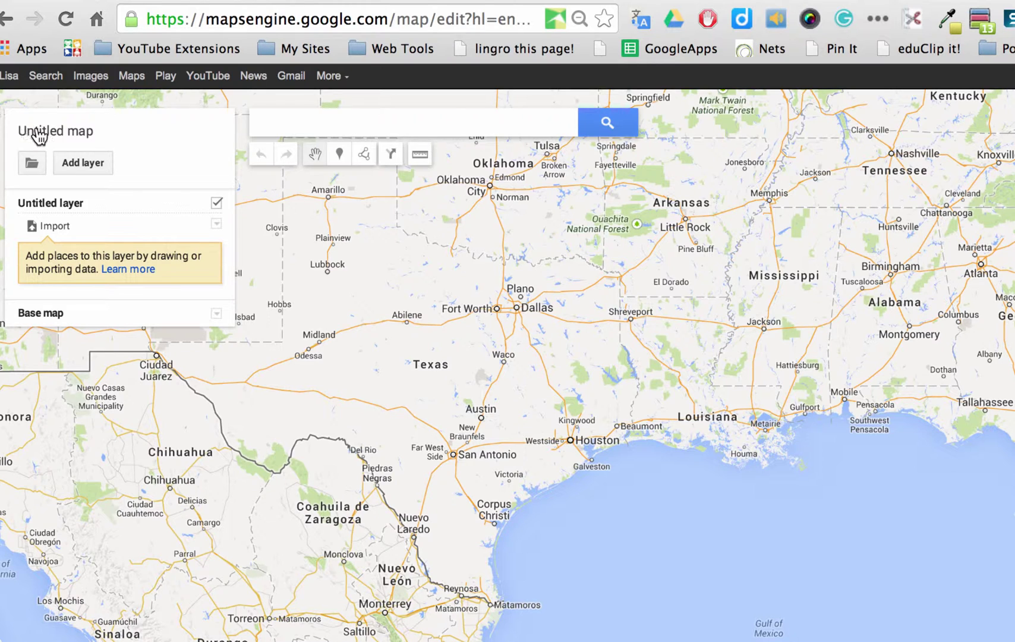
{"action": "left_click", "coordinate": [39, 136]}
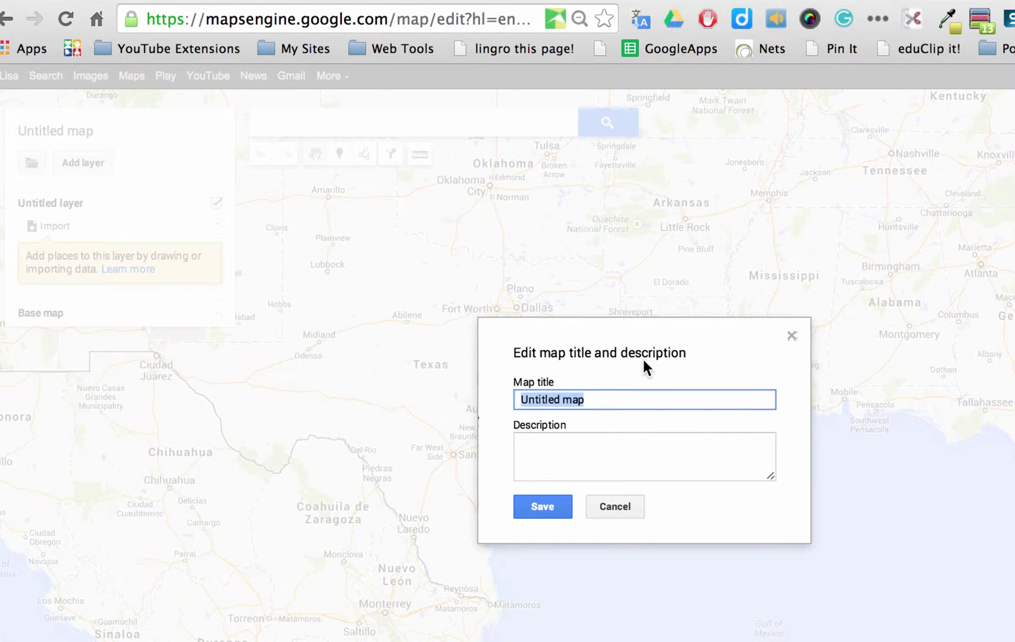
{"action": "type", "text": "Demo Ma"}
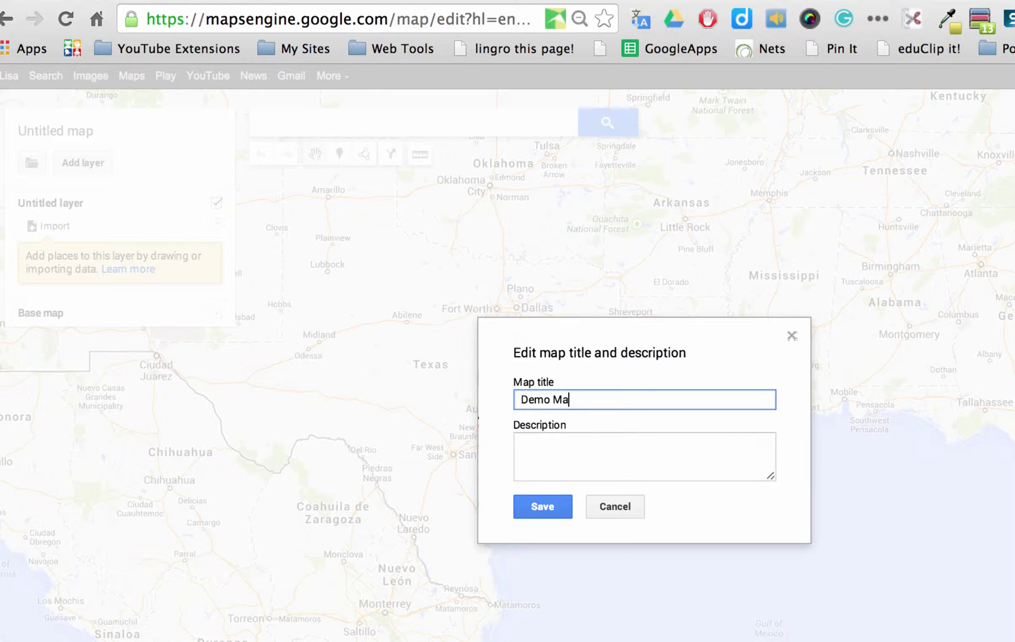
{"action": "type", "text": "p"}
{"action": "left_click", "coordinate": [573, 444]}
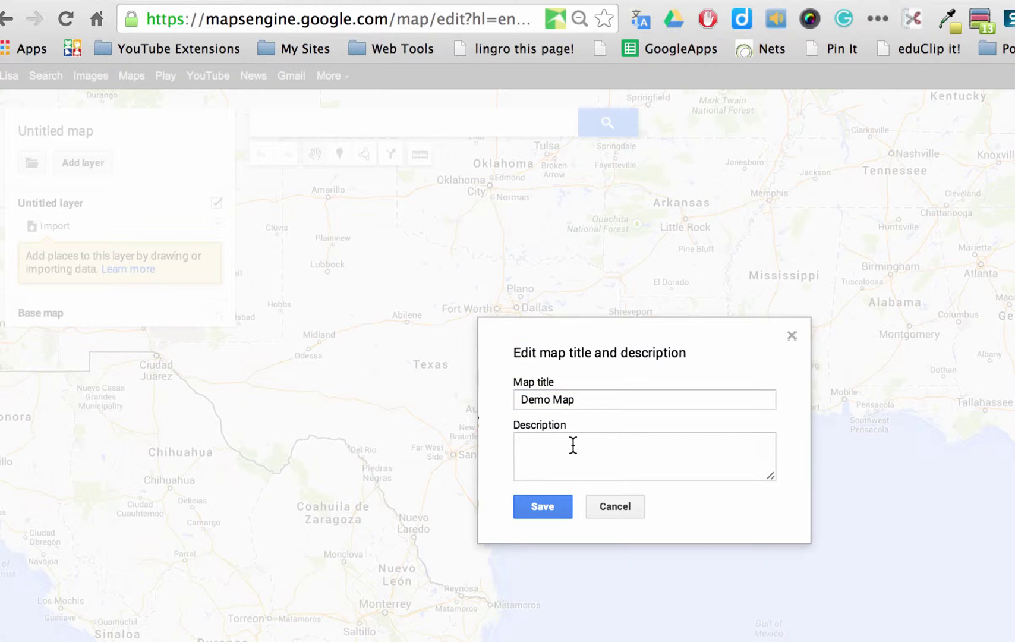
{"action": "left_click", "coordinate": [540, 507]}
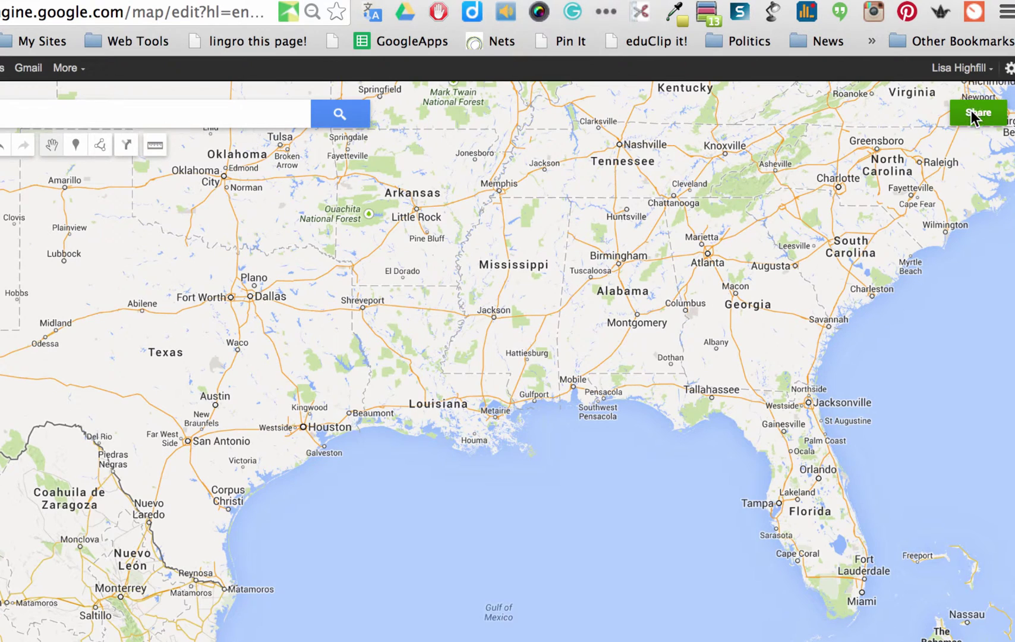
Open the map's sharing settings, skipping the name and description request, and view the permission choices for invited people.
{"action": "left_click", "coordinate": [975, 113]}
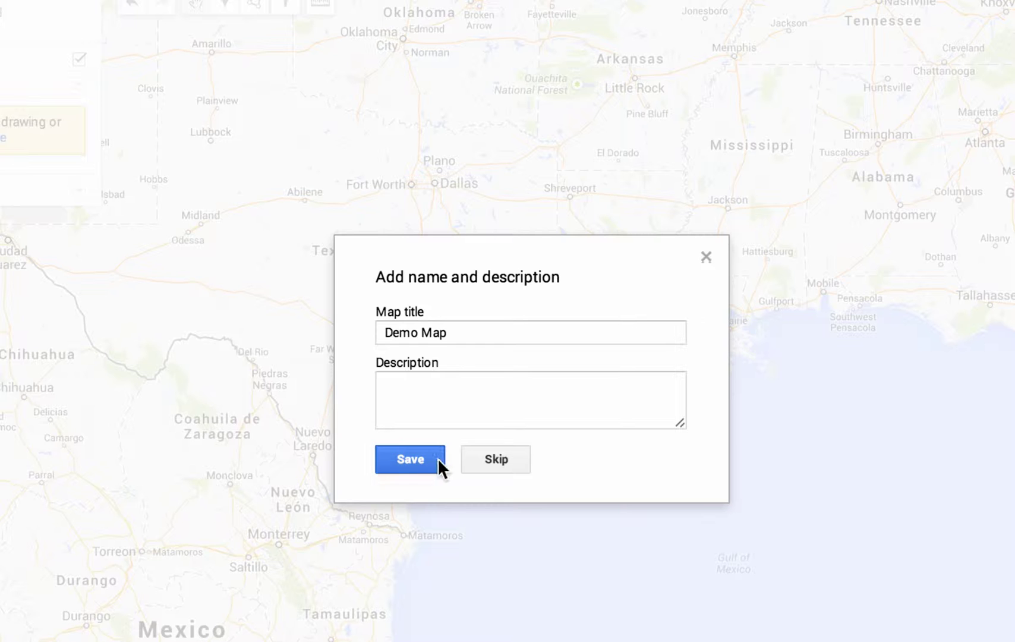
{"action": "left_click", "coordinate": [503, 457]}
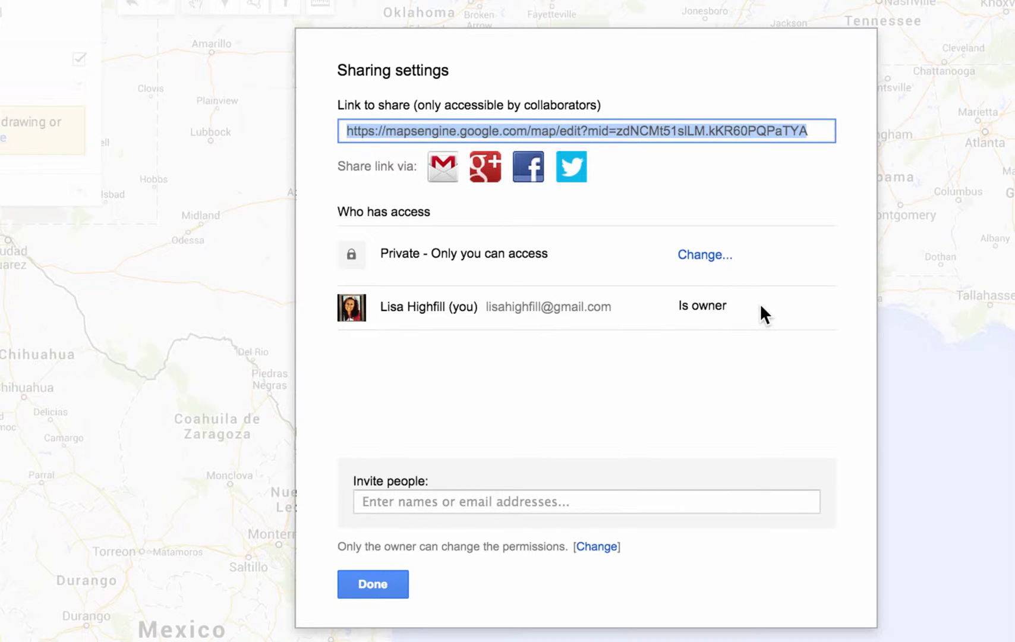
{"action": "left_click", "coordinate": [469, 495]}
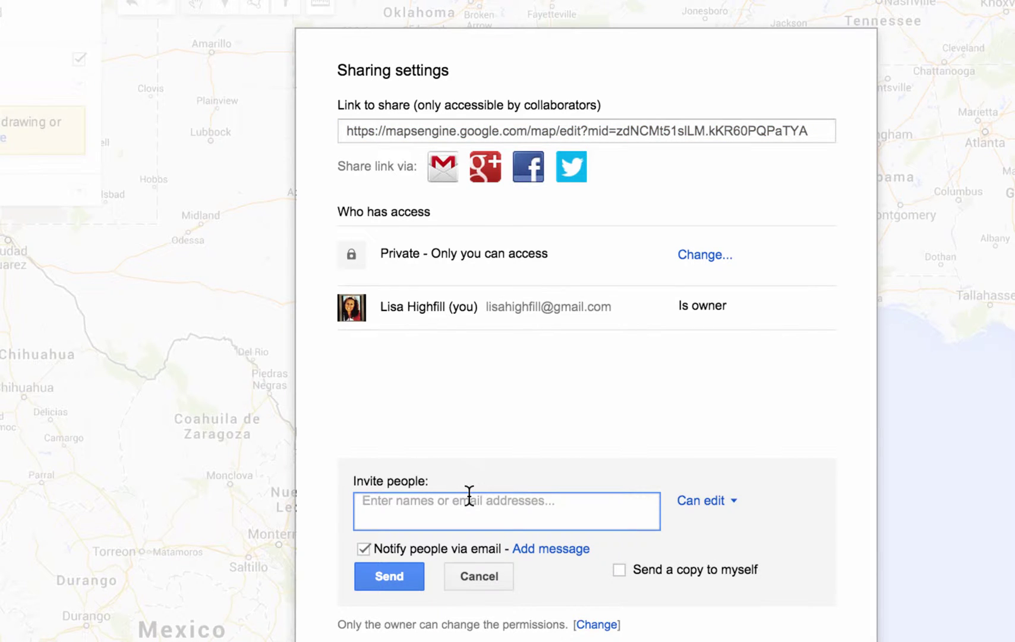
{"action": "left_click", "coordinate": [734, 504]}
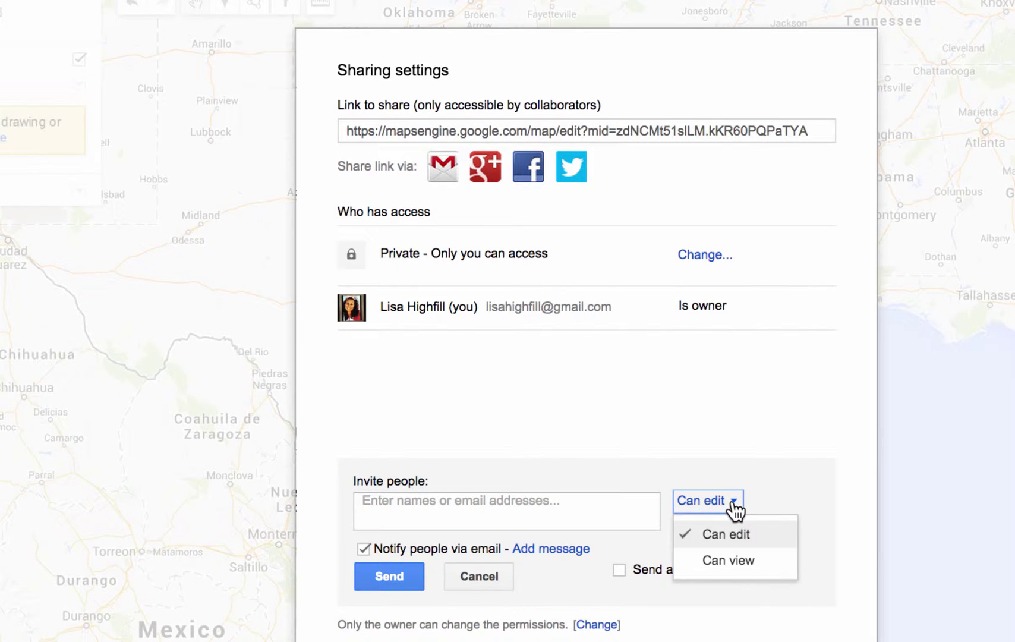
{"action": "left_click", "coordinate": [735, 505]}
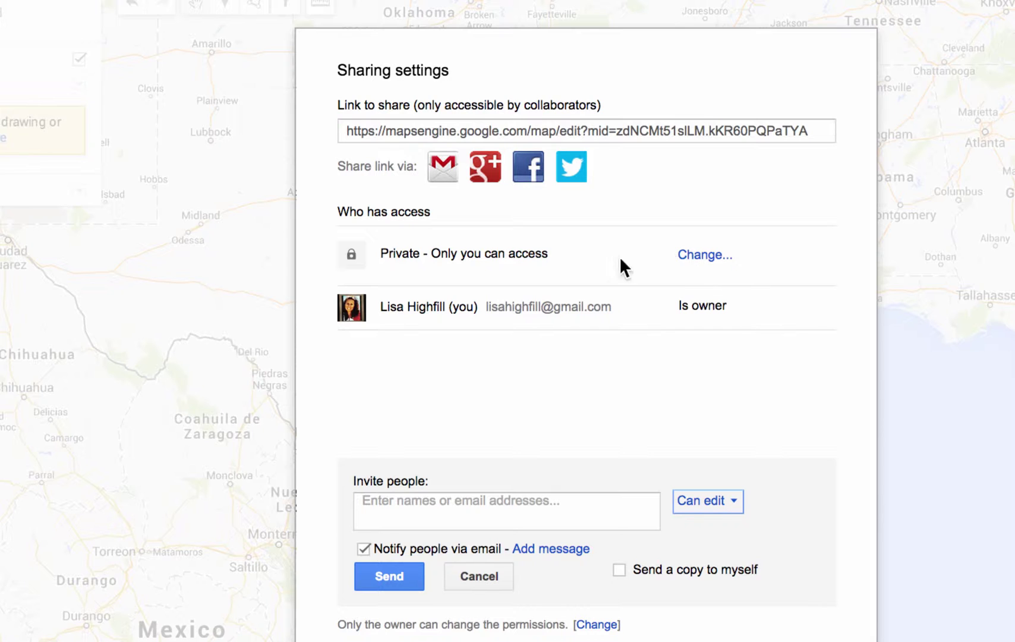
Set link sharing to "Anyone with the link" with "Can edit" access, and close the sharing settings without inviting anyone.
{"action": "left_click", "coordinate": [698, 257]}
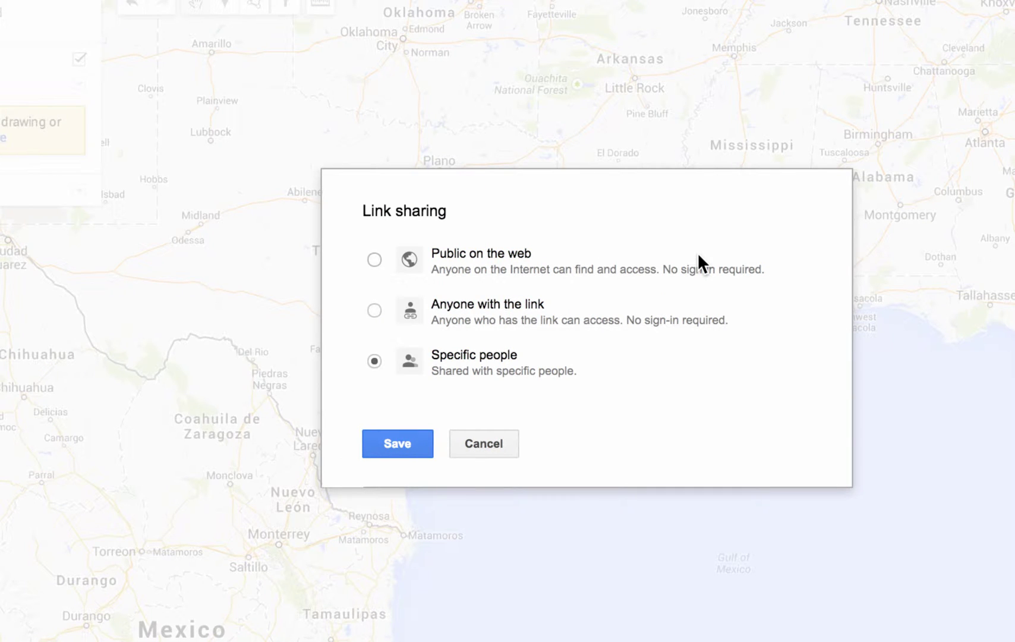
{"action": "left_click", "coordinate": [373, 311]}
{"action": "left_click", "coordinate": [612, 428]}
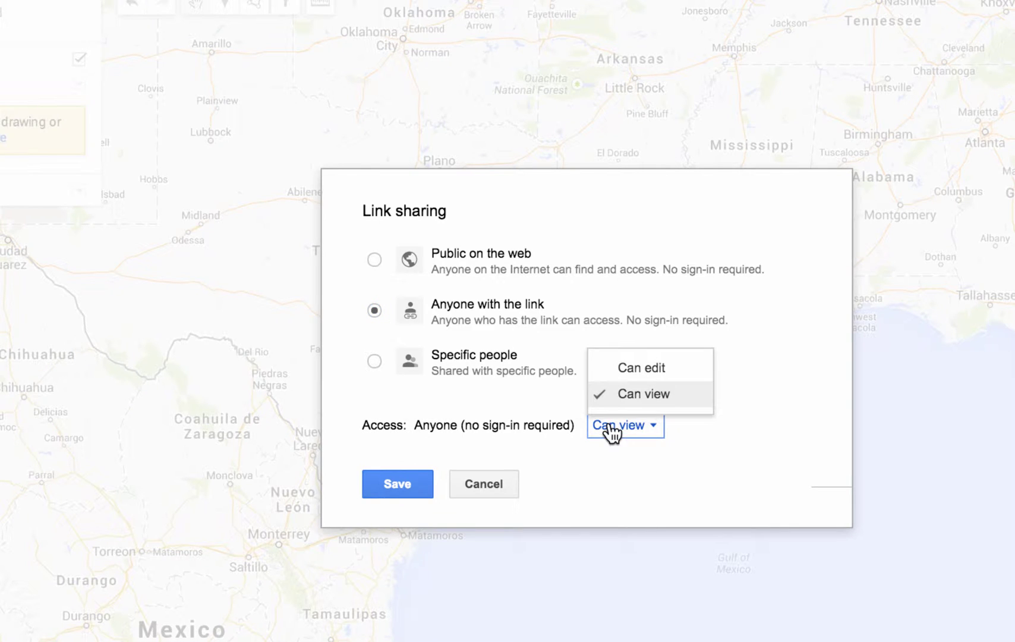
{"action": "left_click", "coordinate": [643, 369]}
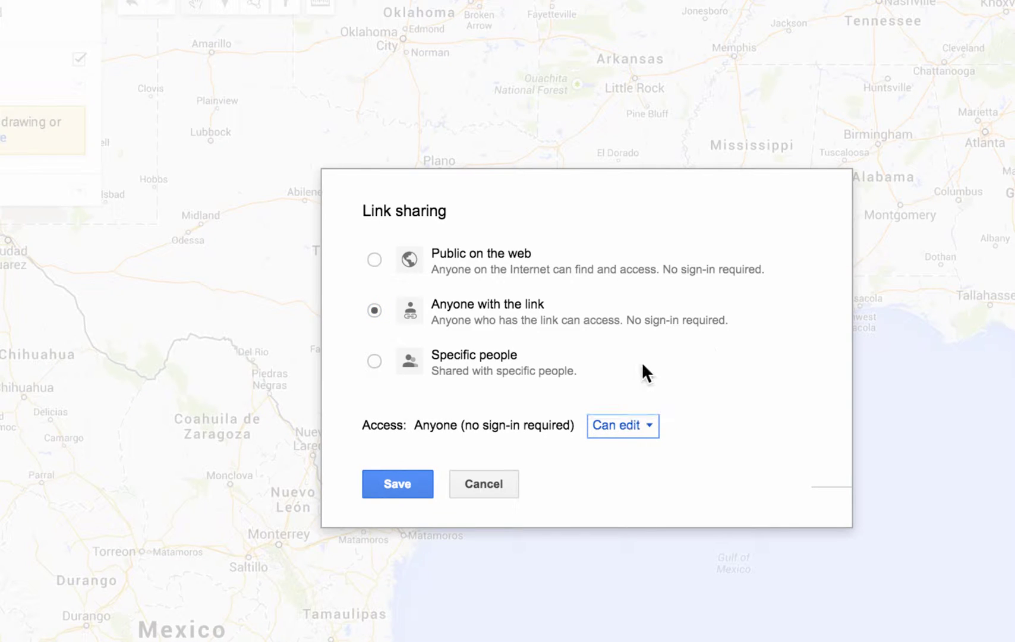
{"action": "left_click", "coordinate": [398, 483]}
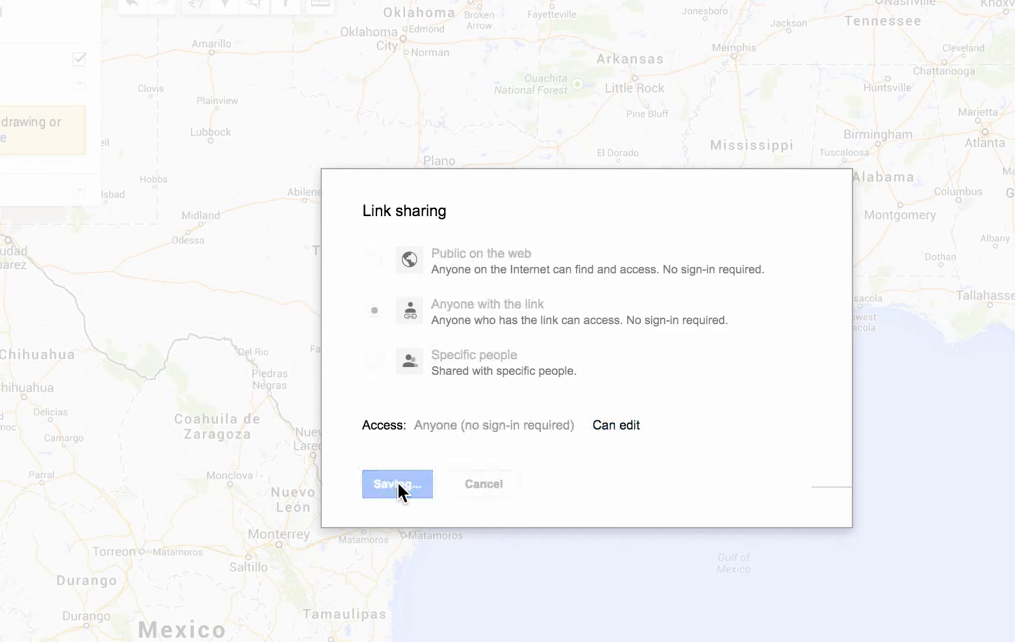
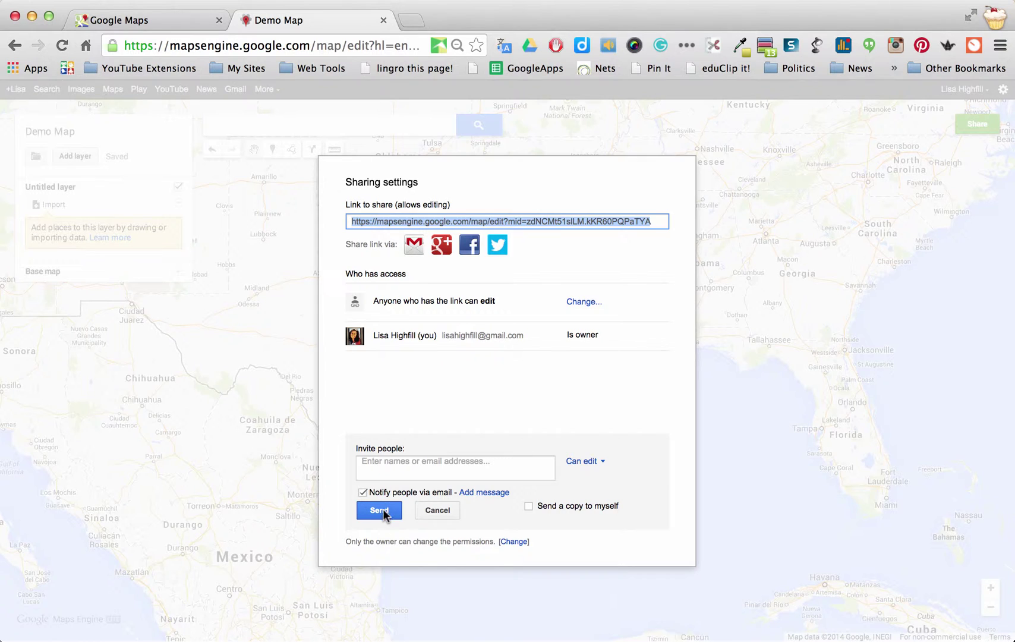
{"action": "left_click", "coordinate": [422, 514]}
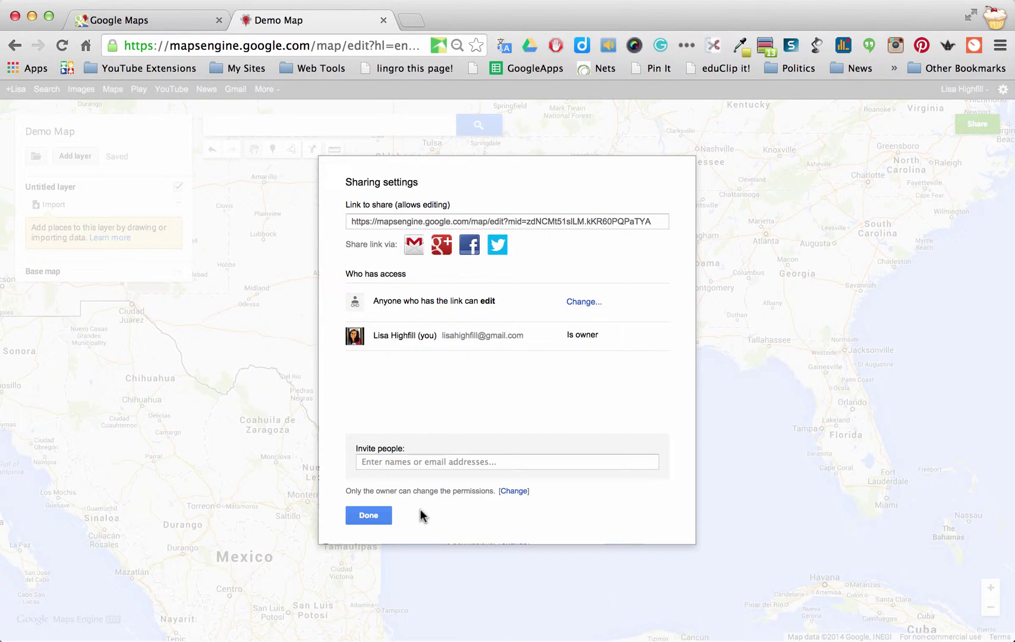
{"action": "left_click", "coordinate": [378, 516]}
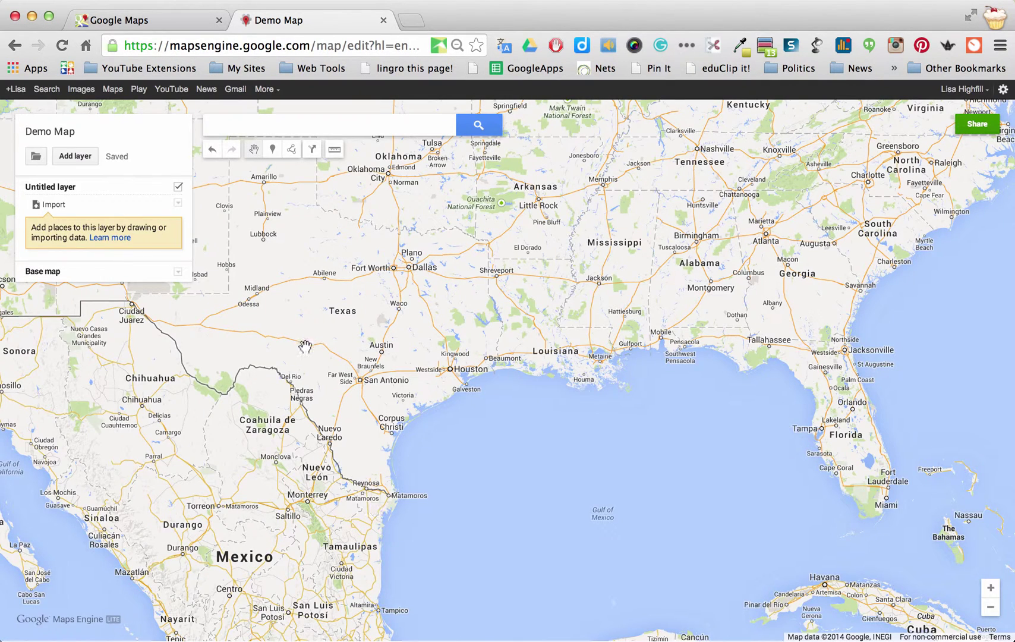
Enter "Ravenswood West Virginia" as the place to search for on the map.
{"action": "left_click_drag", "start_coordinate": [360, 343], "coordinate": [440, 465]}
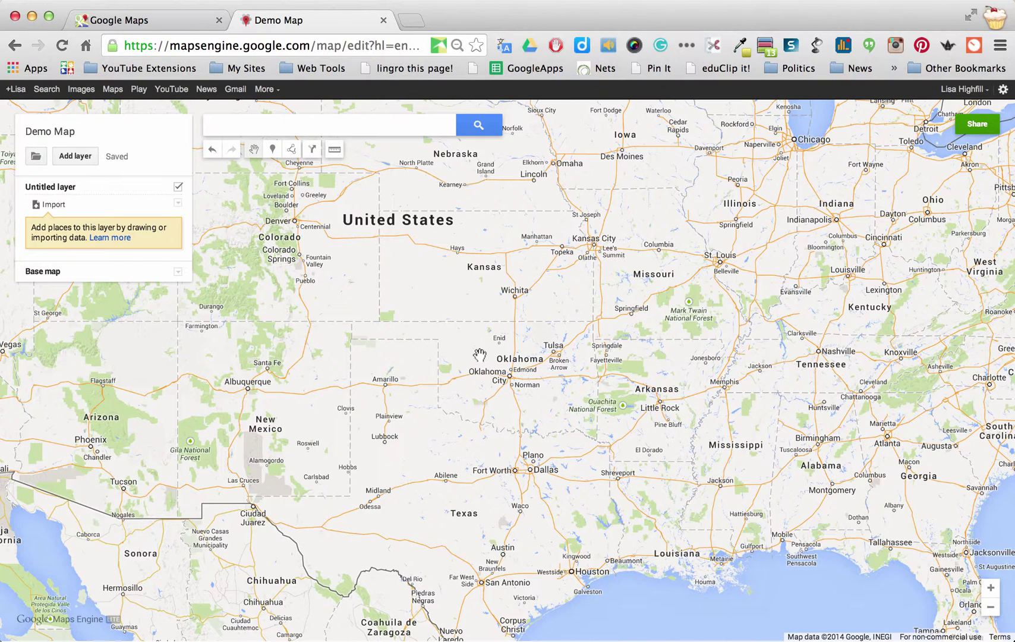
{"action": "left_click", "coordinate": [304, 126]}
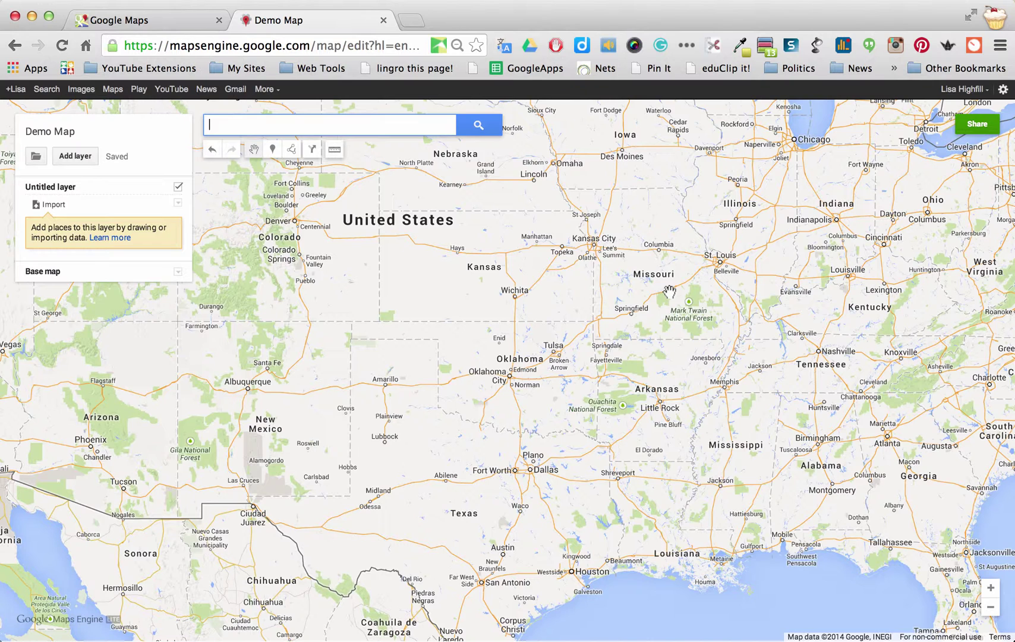
{"action": "type", "text": "Rave"}
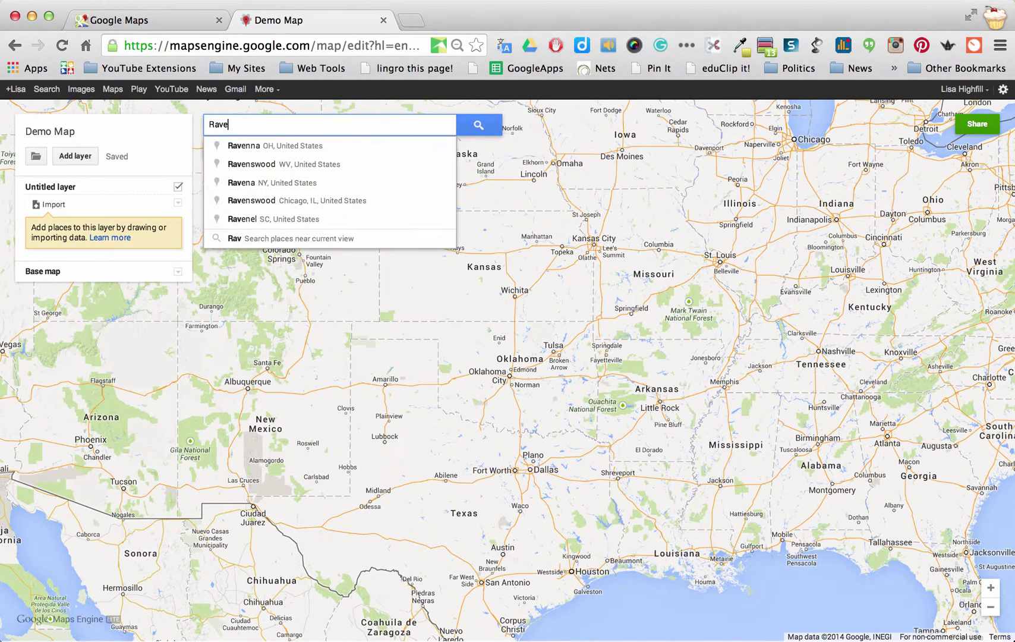
{"action": "type", "text": "nswood "}
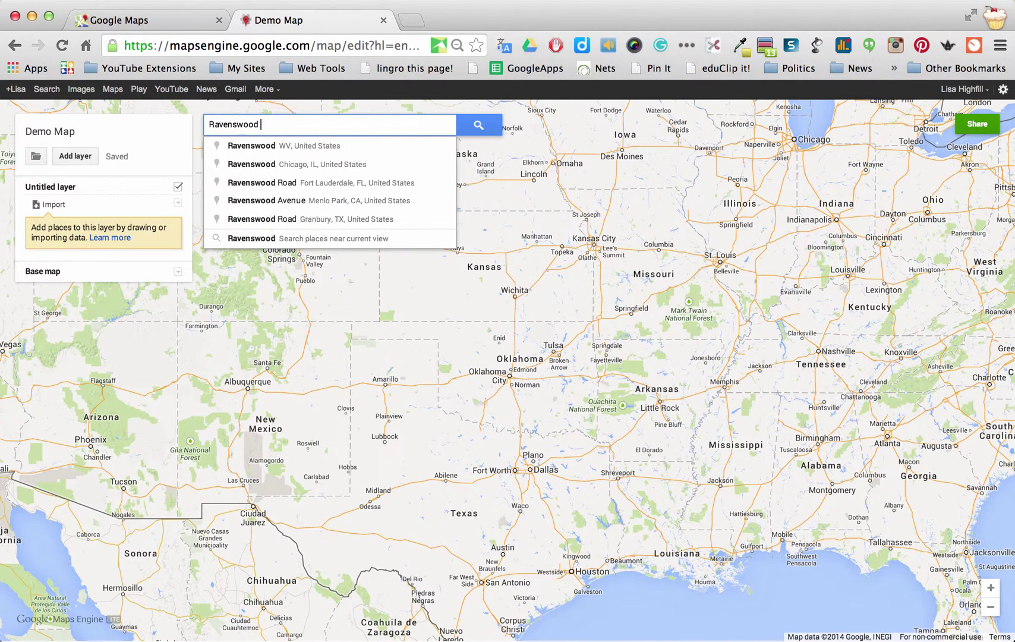
{"action": "type", "text": "W"}
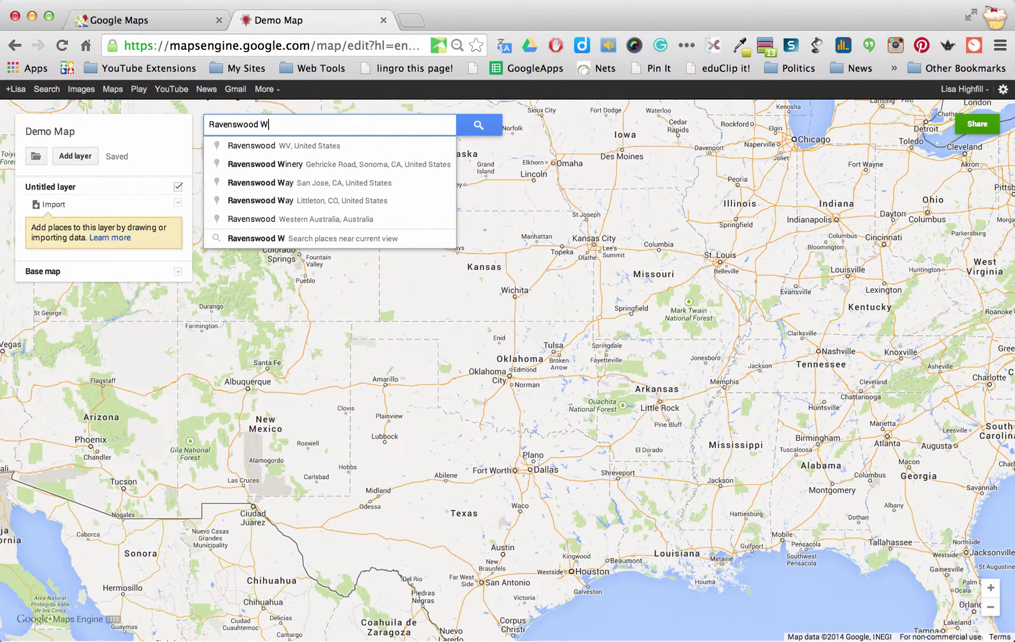
{"action": "type", "text": "est Virginia"}
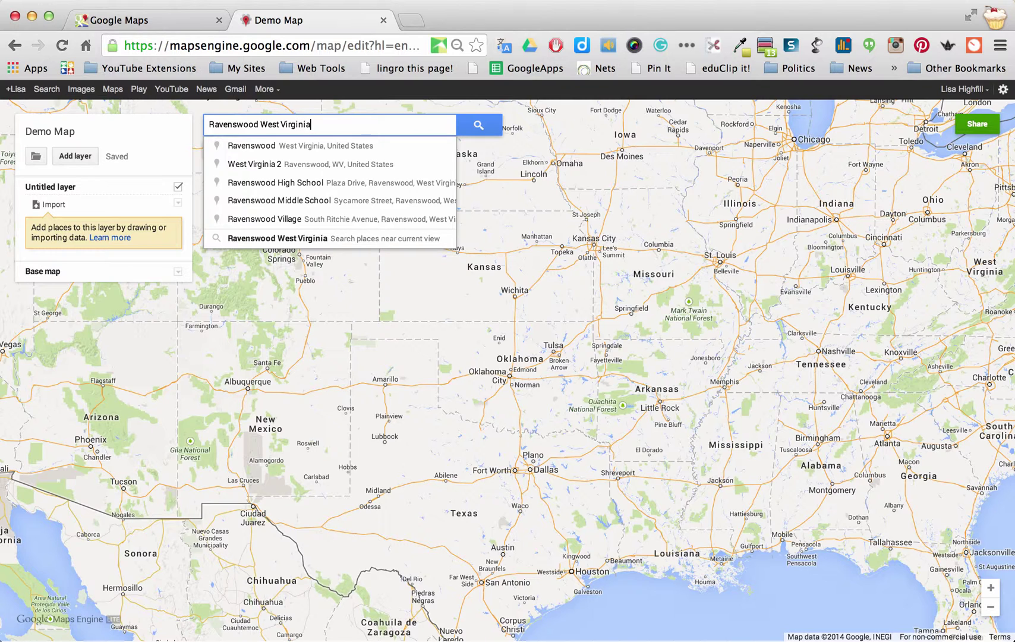
Shorten the place search to "West Virginia" and run it.
{"action": "left_click_drag", "start_coordinate": [209, 125], "coordinate": [281, 125]}
{"action": "left_click", "coordinate": [259, 124]}
{"action": "key", "text": "BackSpace"}
{"action": "key", "text": "BackSpace"}
{"action": "key", "text": "BackSpace"}
{"action": "key", "text": "BackSpace"}
{"action": "key", "text": "BackSpace"}
{"action": "key", "text": "BackSpace"}
{"action": "key", "text": "BackSpace"}
{"action": "key", "text": "BackSpace"}
{"action": "key", "text": "BackSpace"}
{"action": "key", "text": "BackSpace"}
{"action": "key", "text": "BackSpace"}
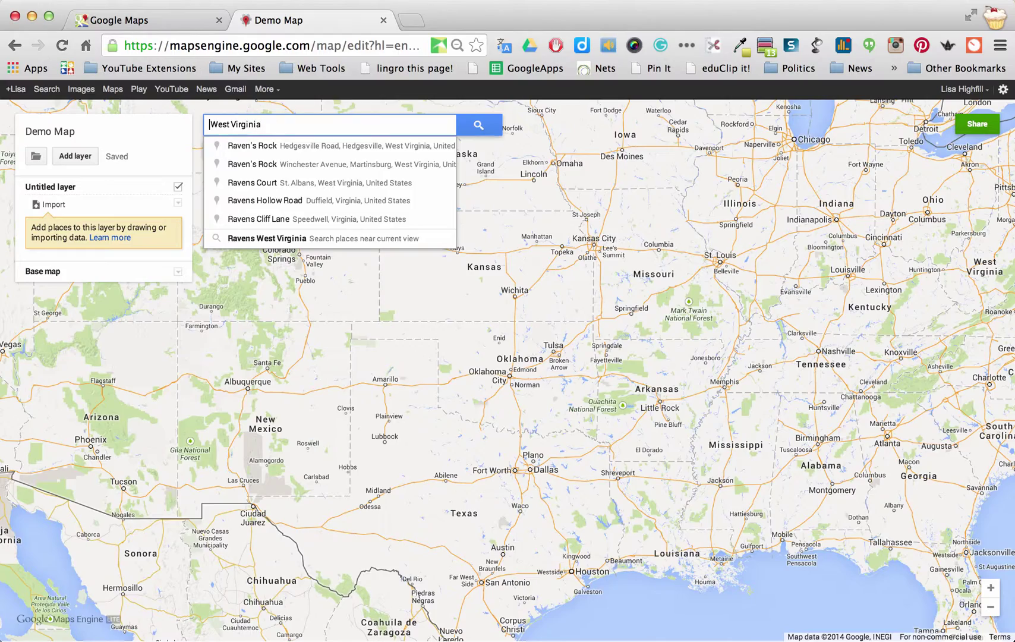
{"action": "key", "text": "Return"}
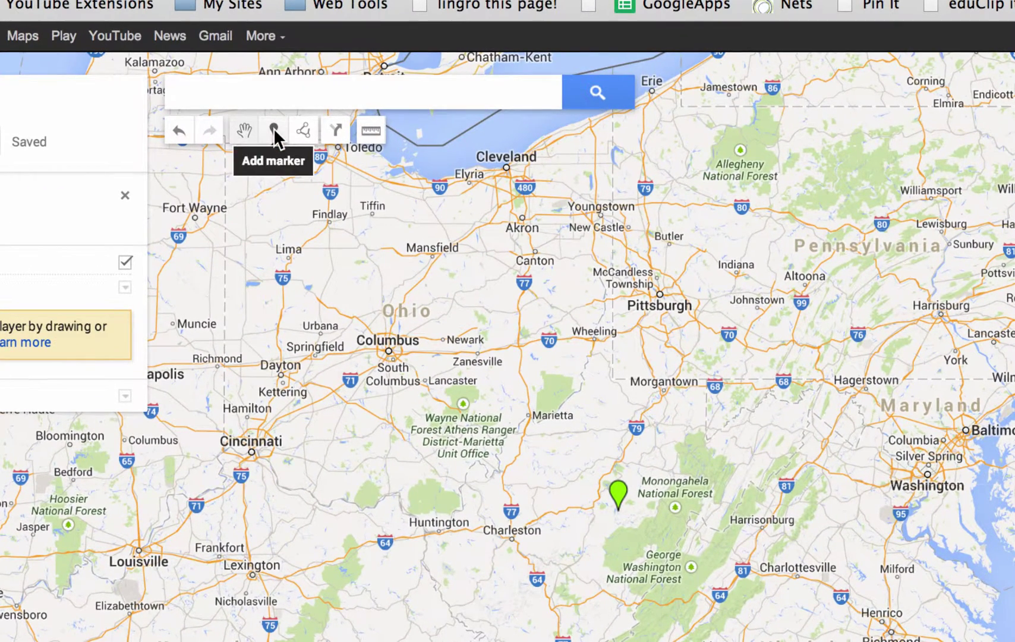
Add a marker at Charleston, titled with the person's first name followed by "- West Virginia".
{"action": "left_click", "coordinate": [274, 131]}
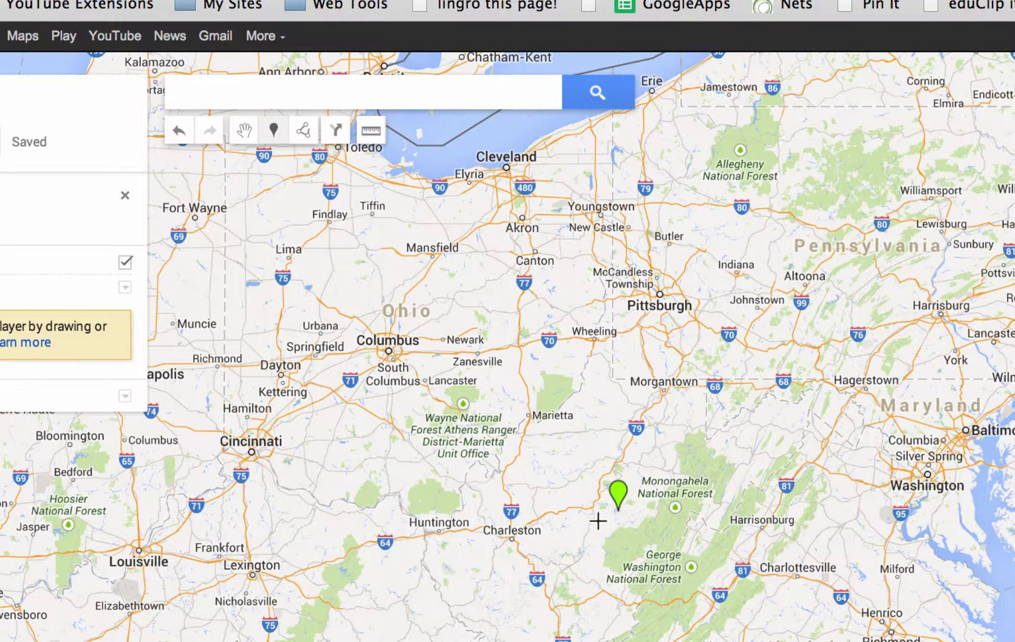
{"action": "left_click", "coordinate": [519, 538]}
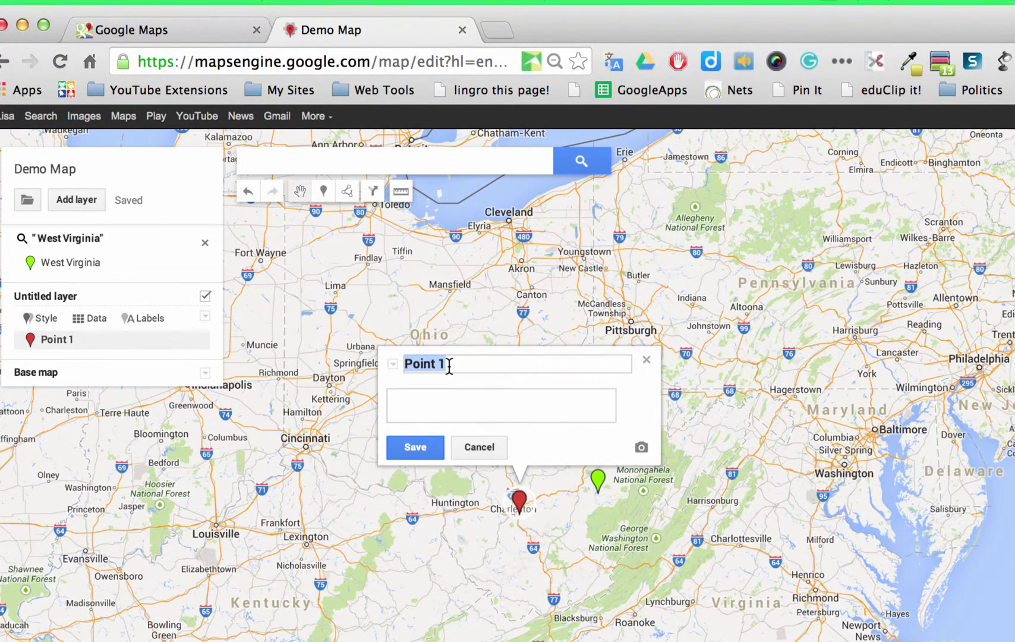
{"action": "type", "text": "Lisa- West"}
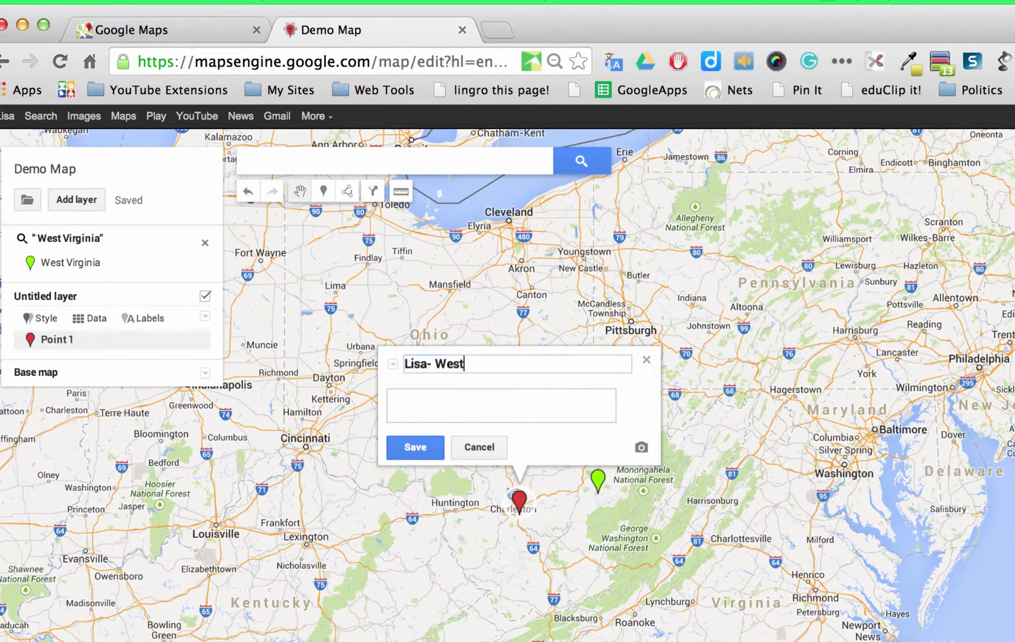
{"action": "type", "text": " Virginia"}
Enter "Population" as the new marker's description and save the marker.
{"action": "left_click", "coordinate": [399, 400]}
{"action": "type", "text": "Popula"}
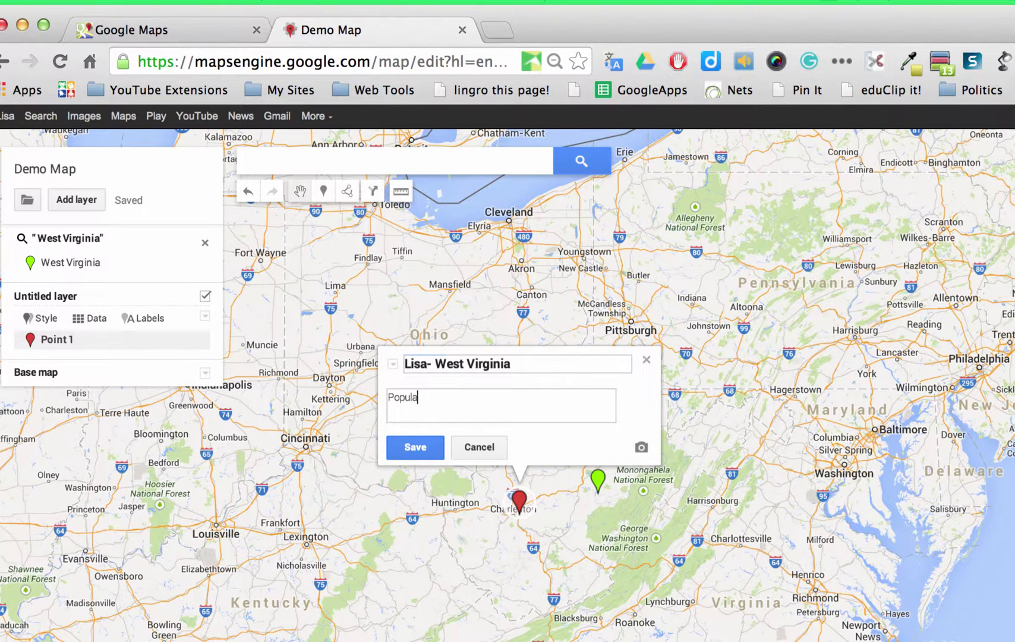
{"action": "type", "text": "tion"}
{"action": "key", "text": "Return"}
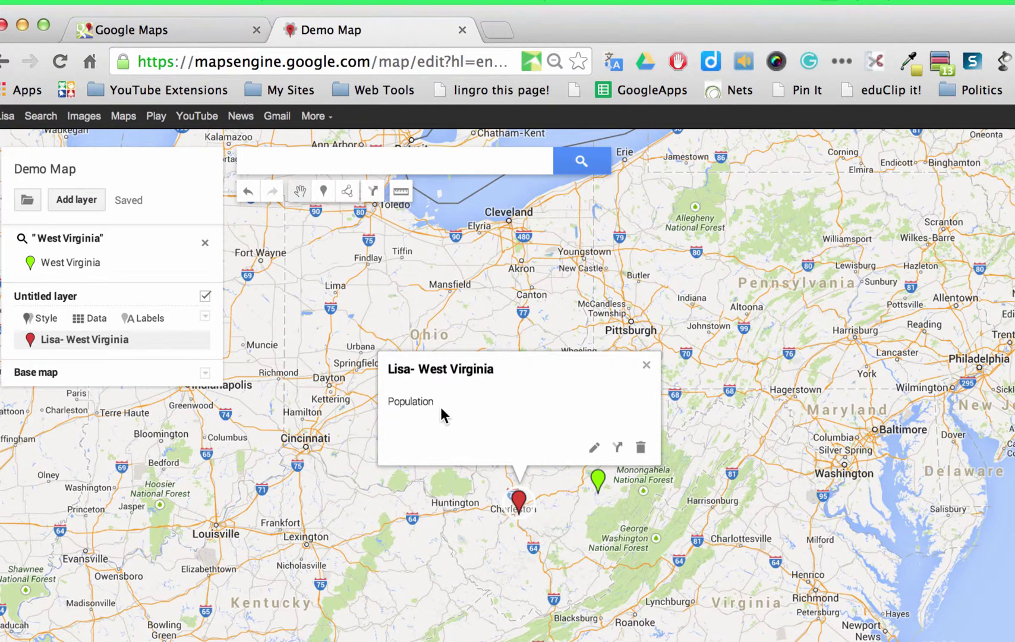
Reopen the Charleston marker for editing and run a Google image search for "West Virginia" to illustrate it.
{"action": "left_click", "coordinate": [595, 450]}
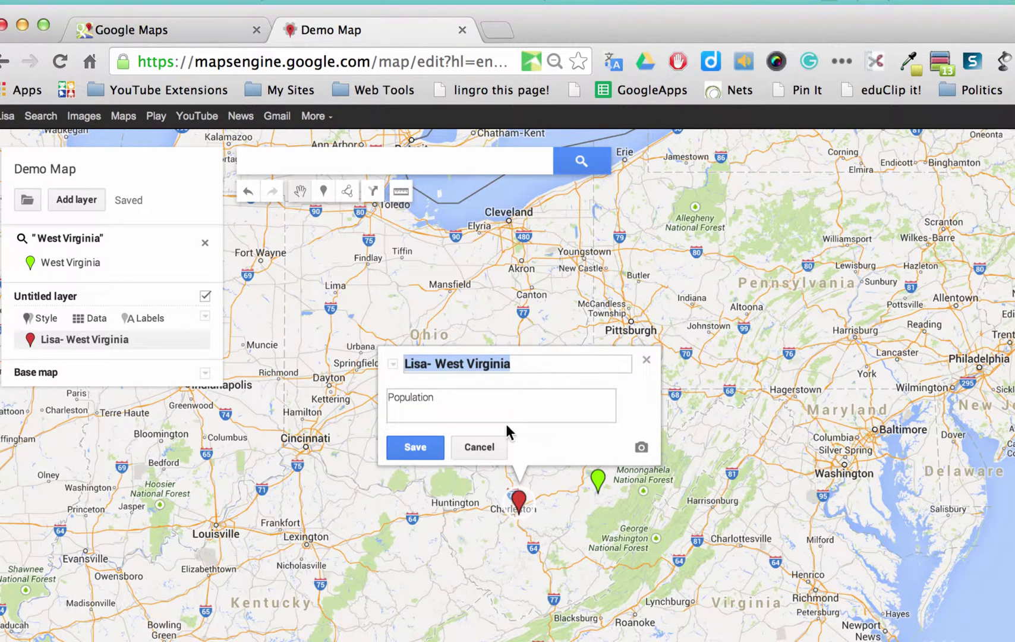
{"action": "left_click", "coordinate": [443, 397]}
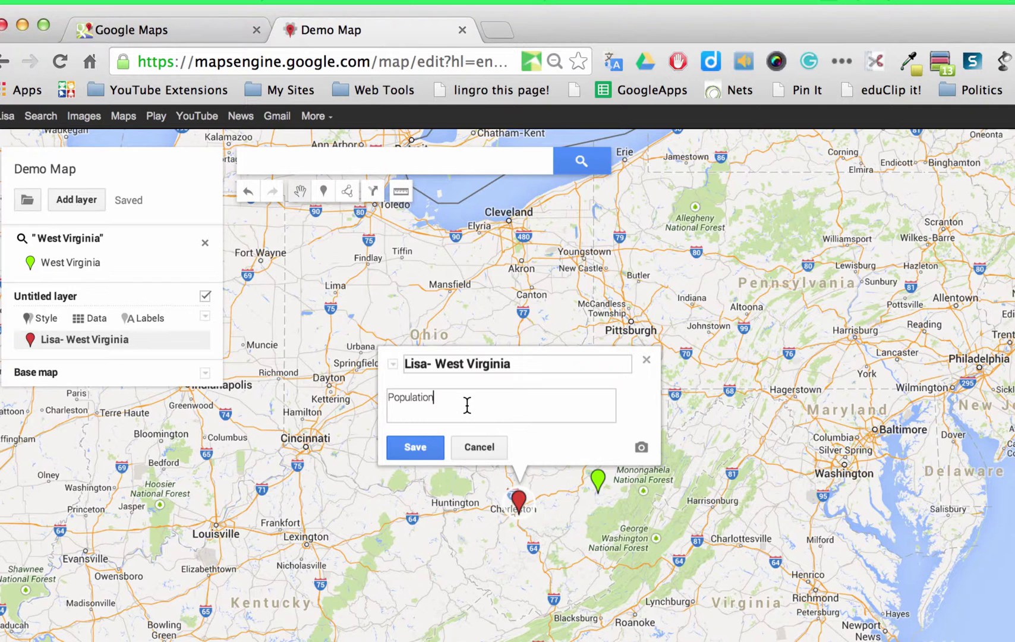
{"action": "left_click", "coordinate": [641, 448]}
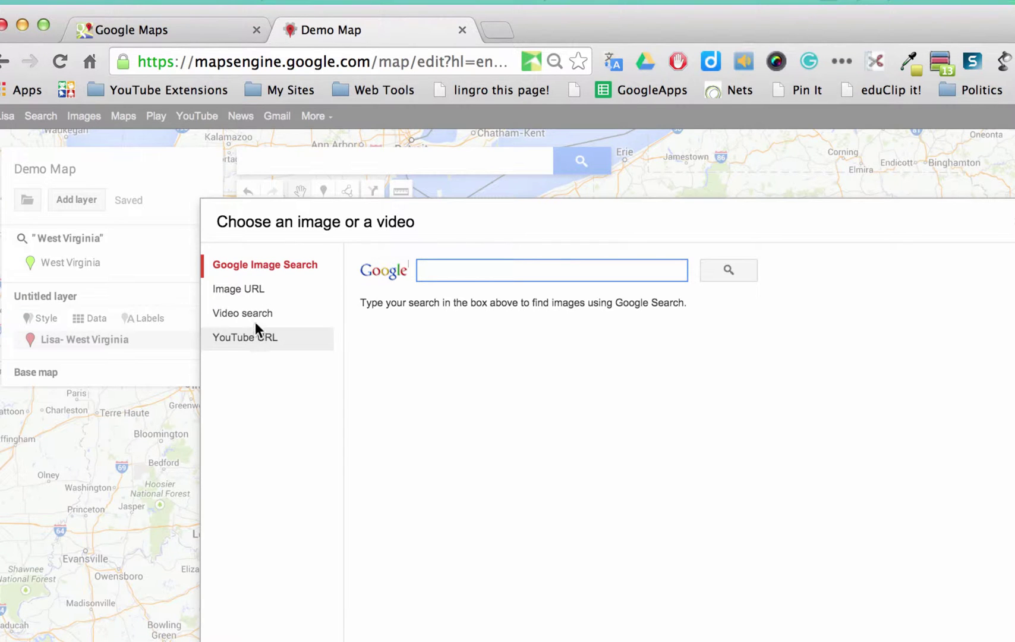
{"action": "left_click", "coordinate": [242, 291]}
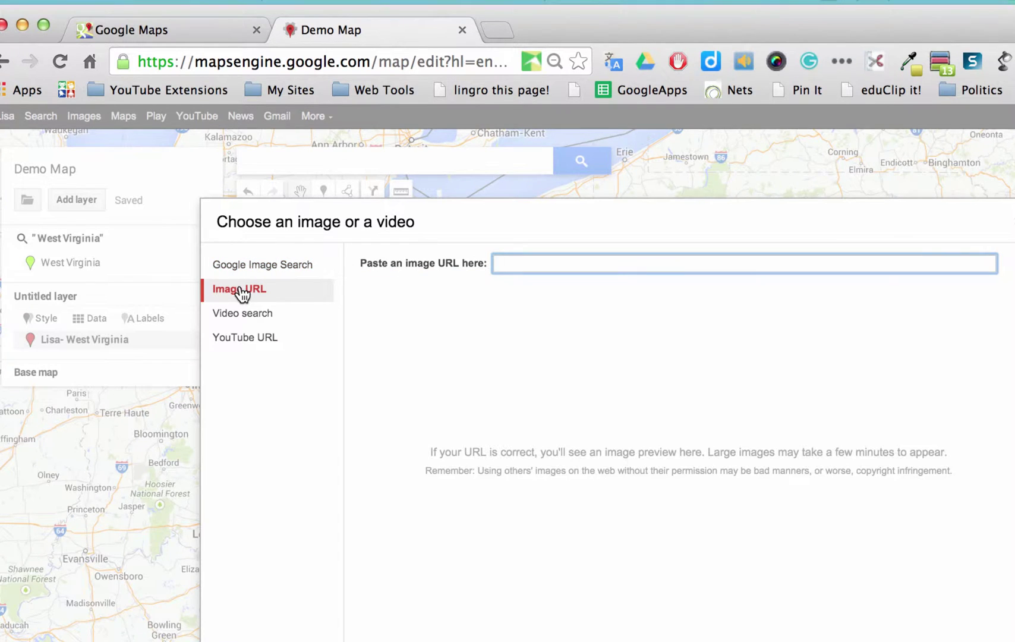
{"action": "left_click", "coordinate": [265, 272]}
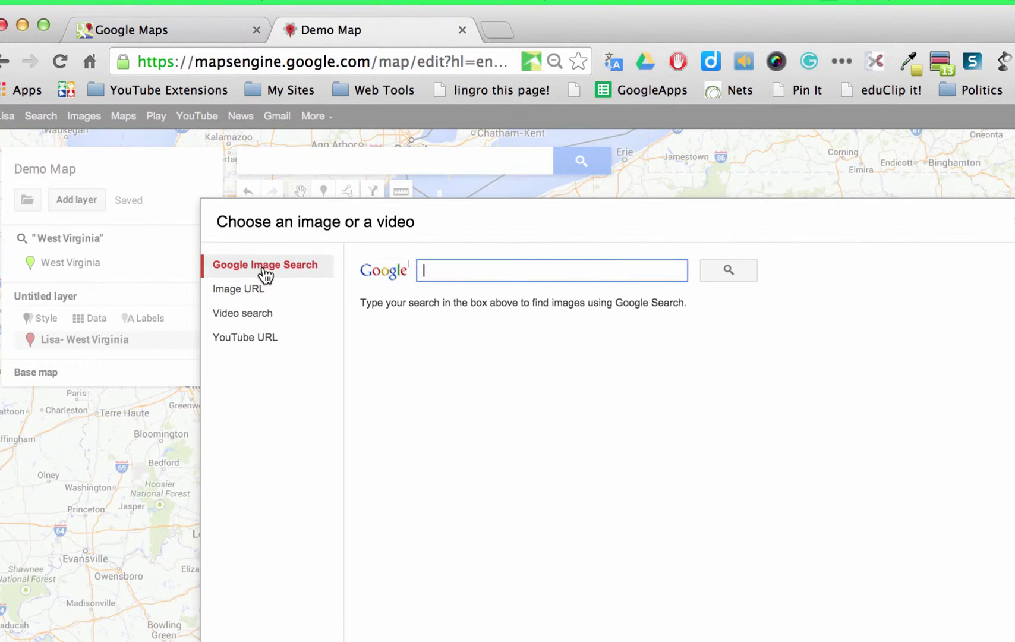
{"action": "type", "text": "West"}
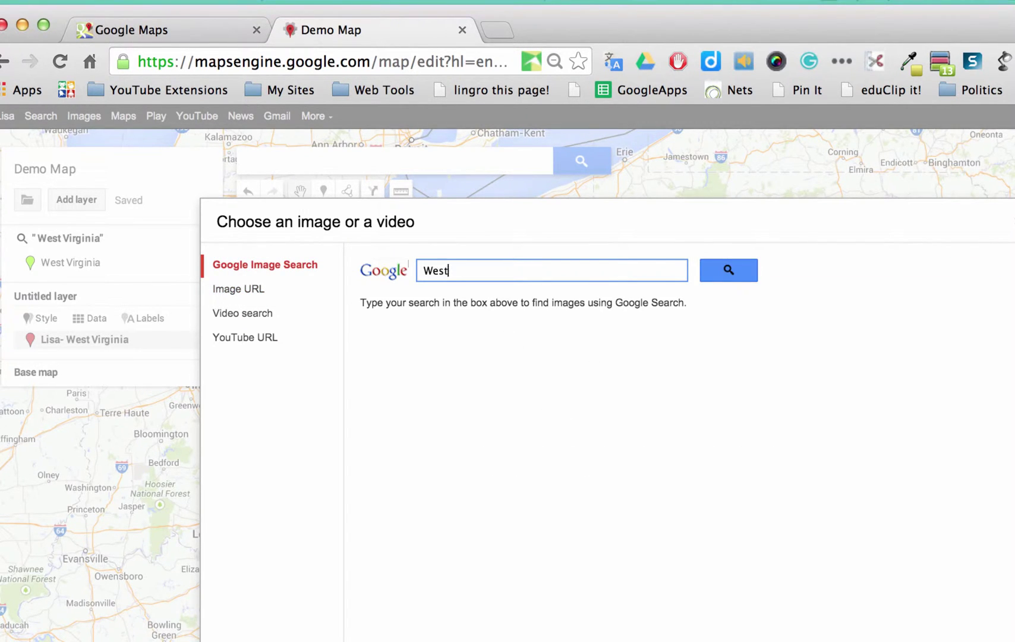
{"action": "type", "text": " Virginia"}
{"action": "key", "text": "Return"}
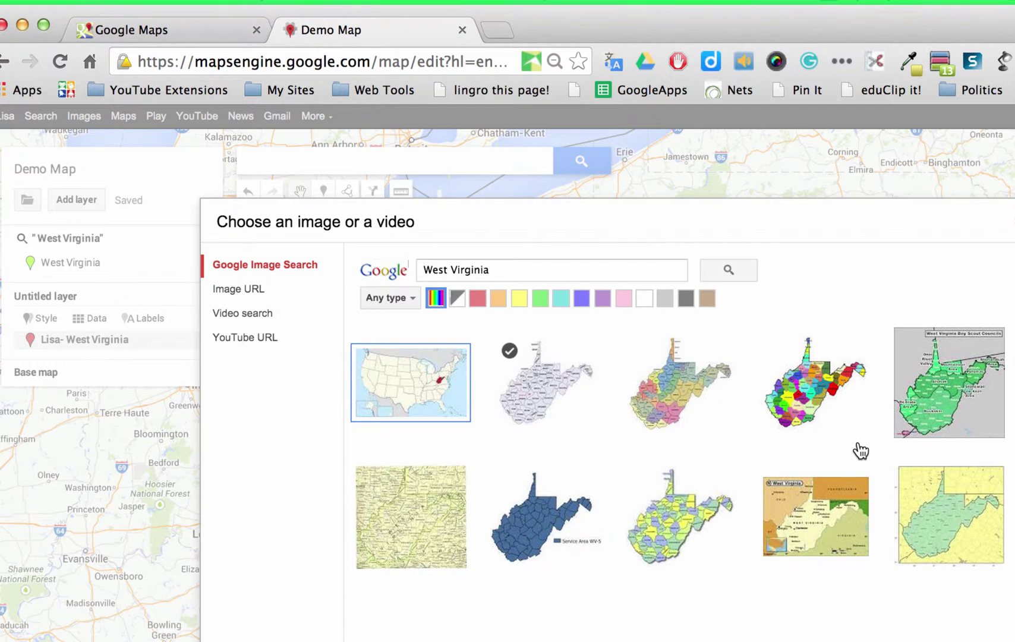
Attach the autumn photo of the mill beside a waterfall from the image results to the marker.
{"action": "scroll", "coordinate": [857, 451], "scroll_direction": "down", "scroll_amount": 5}
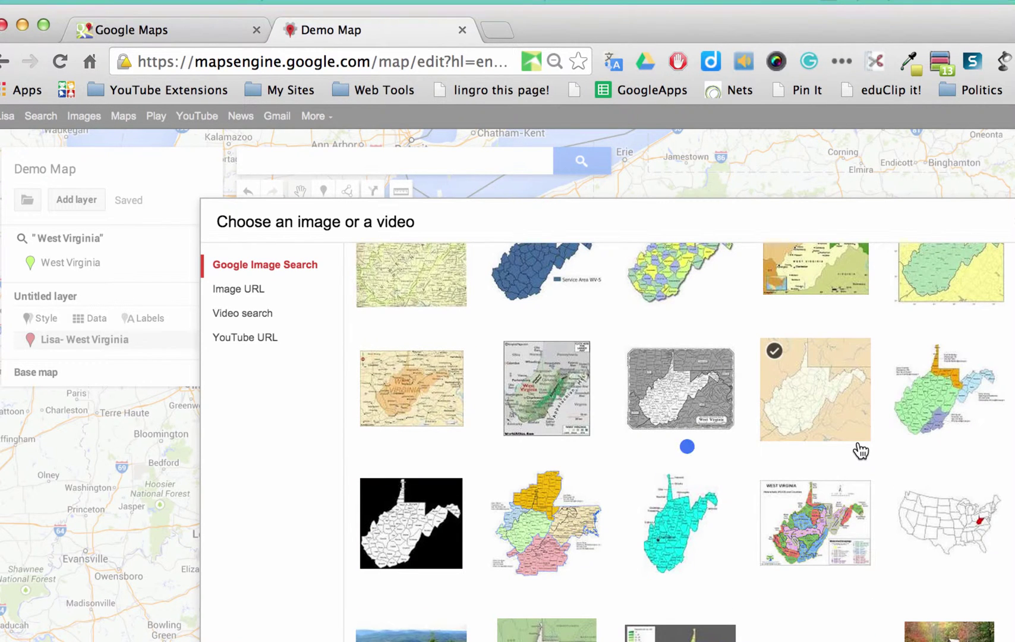
{"action": "scroll", "coordinate": [860, 451], "scroll_direction": "down", "scroll_amount": 5}
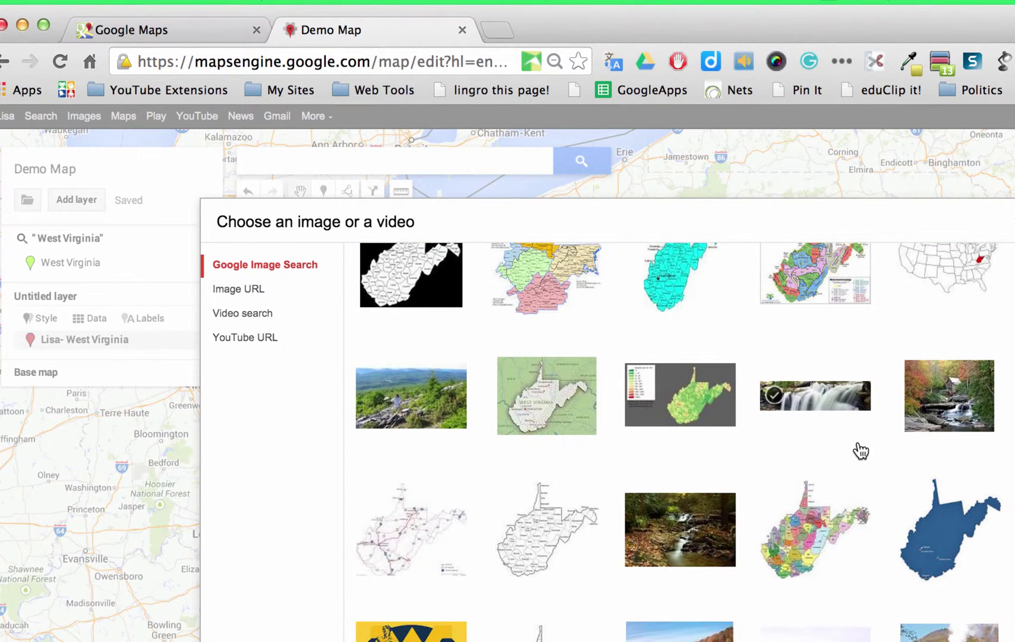
{"action": "scroll", "coordinate": [860, 450], "scroll_direction": "down", "scroll_amount": 1}
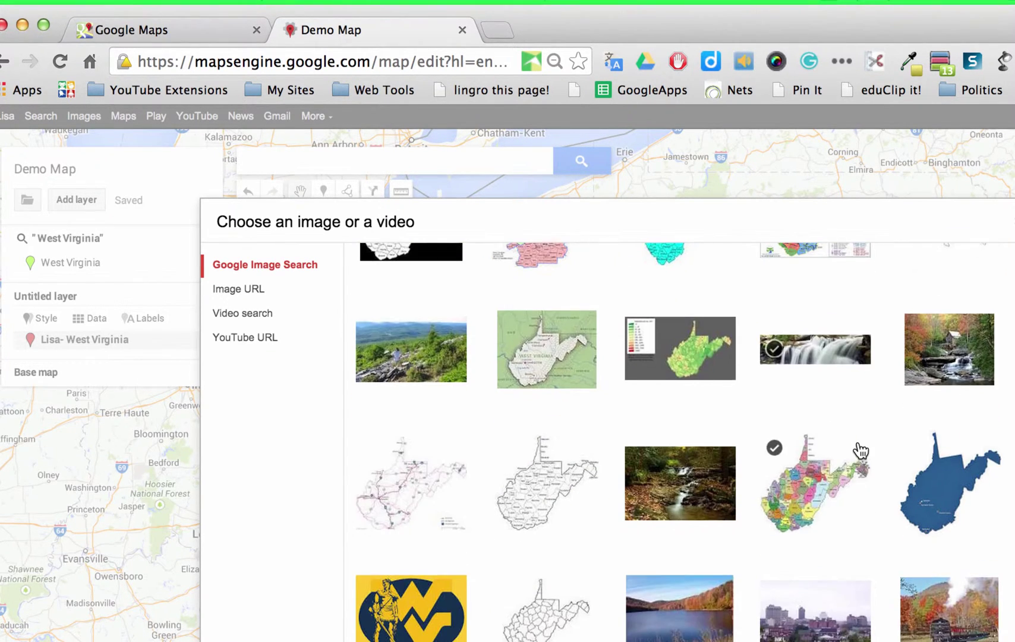
{"action": "left_click", "coordinate": [954, 359]}
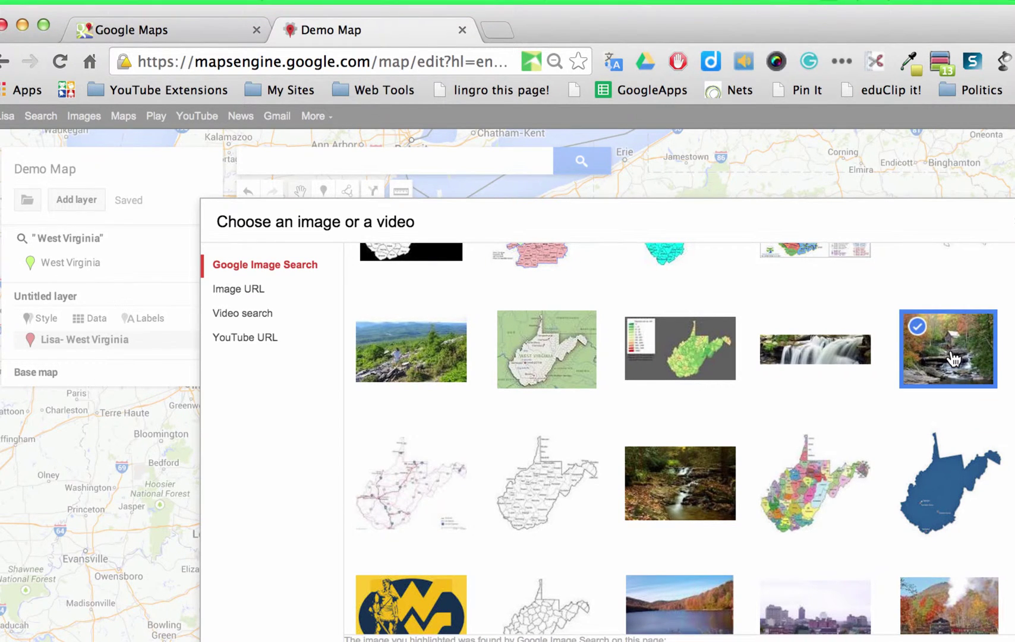
{"action": "scroll", "coordinate": [697, 392], "scroll_direction": "down", "scroll_amount": 5}
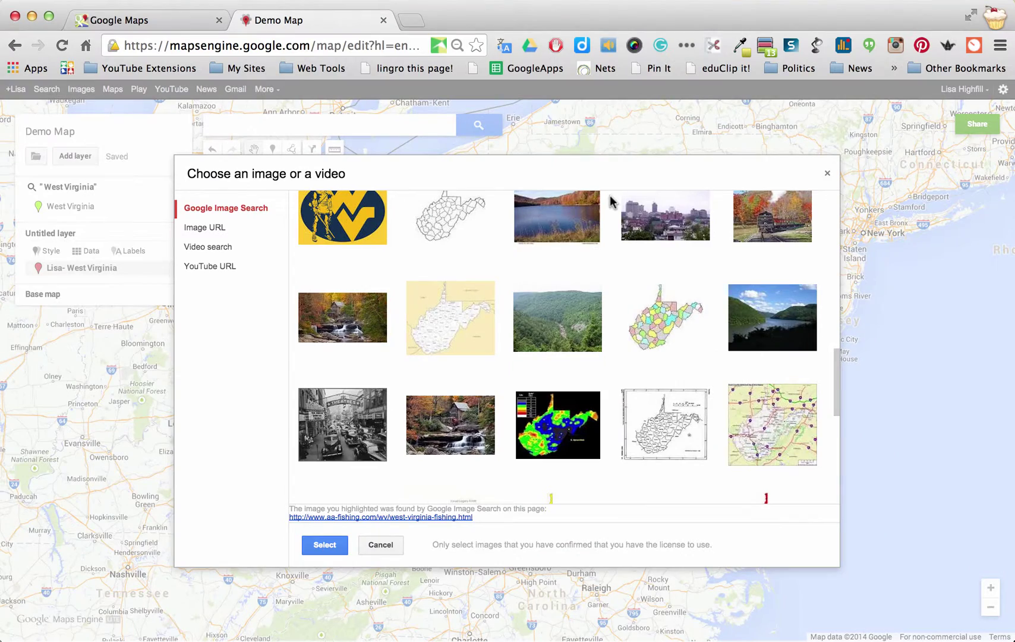
{"action": "left_click", "coordinate": [324, 545]}
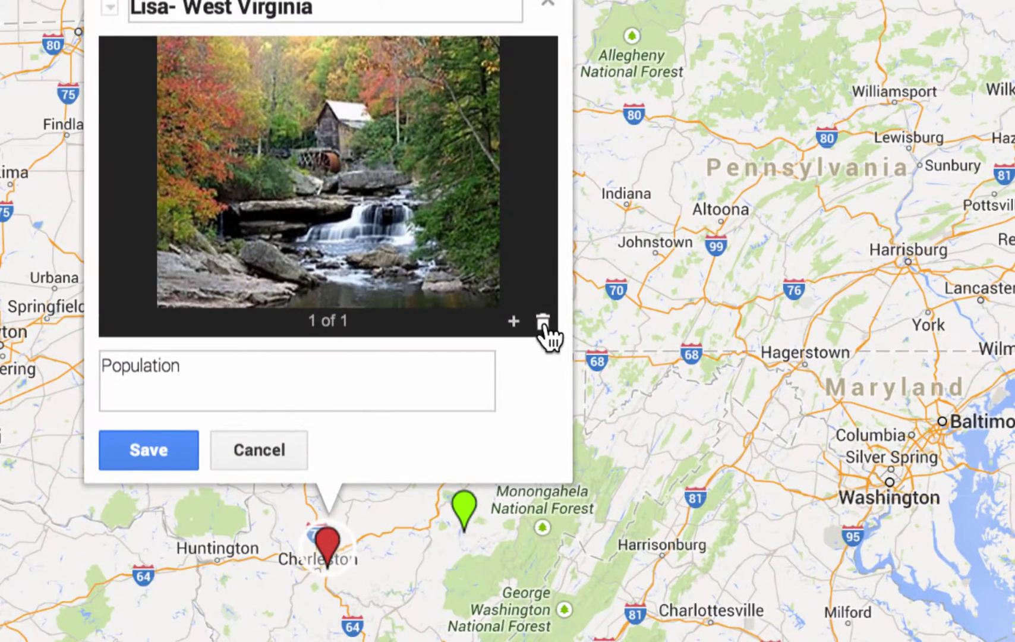
Add a second image to the marker, choosing the photo of a lake with autumn hills from the West Virginia results.
{"action": "left_click", "coordinate": [514, 321]}
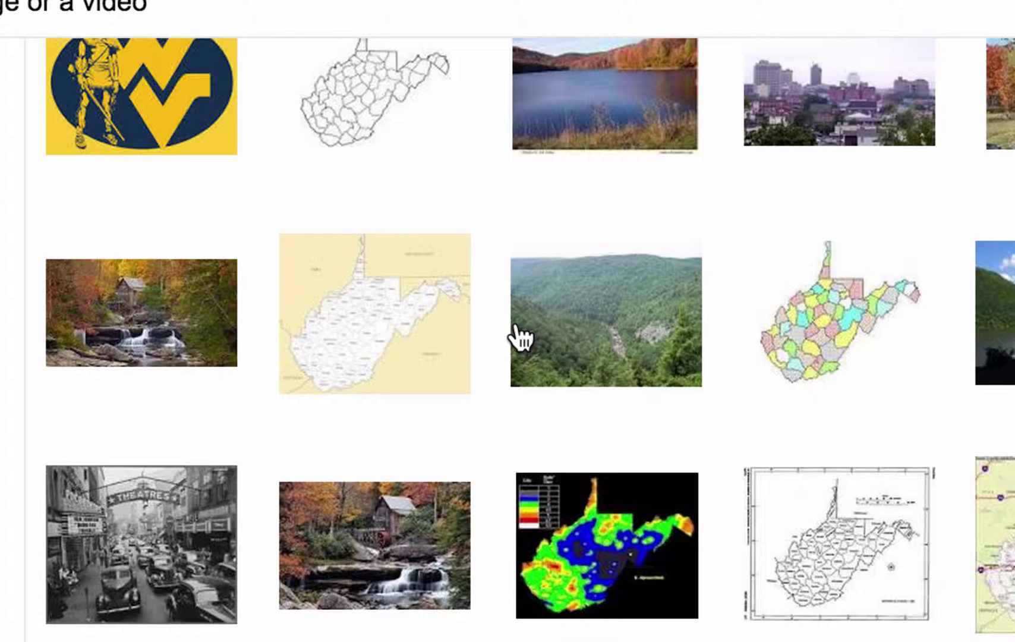
{"action": "scroll", "coordinate": [520, 336], "scroll_direction": "down", "scroll_amount": 5}
{"action": "scroll", "coordinate": [520, 336], "scroll_direction": "down", "scroll_amount": 5}
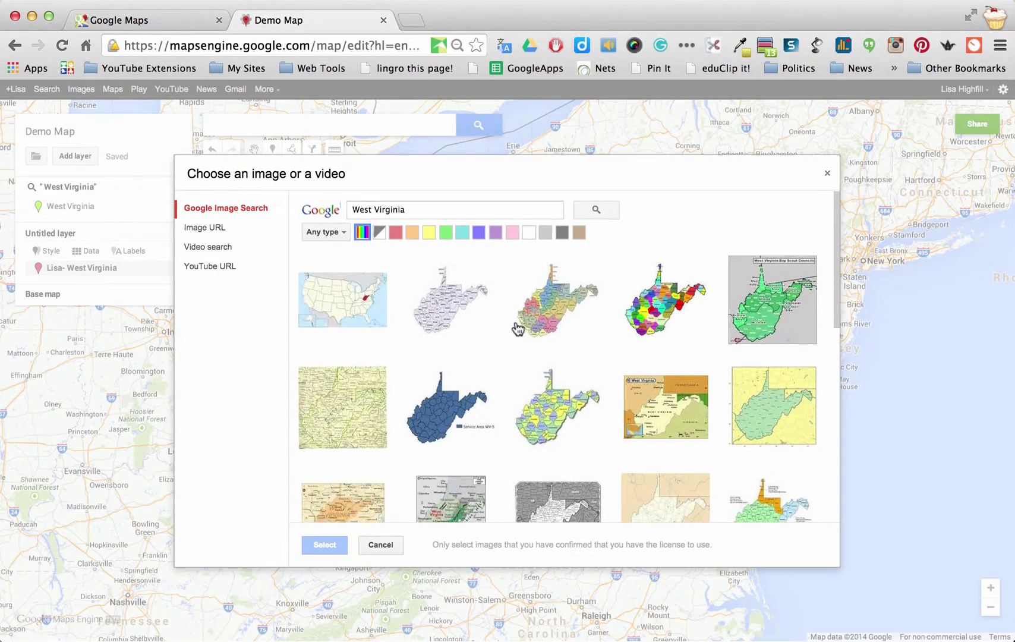
{"action": "scroll", "coordinate": [517, 329], "scroll_direction": "down", "scroll_amount": 10}
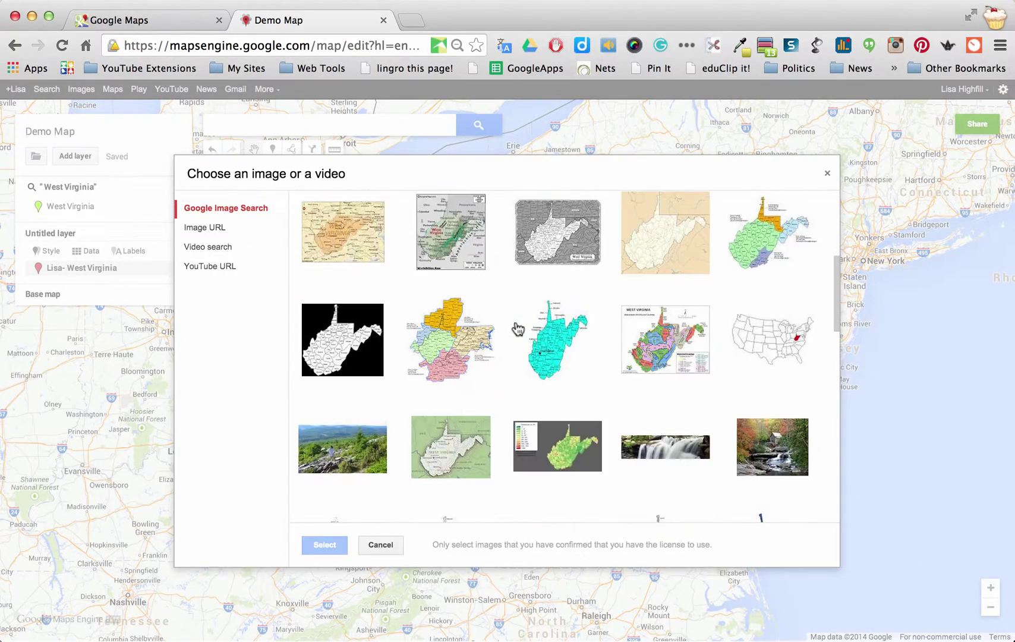
{"action": "scroll", "coordinate": [563, 313], "scroll_direction": "up", "scroll_amount": 4}
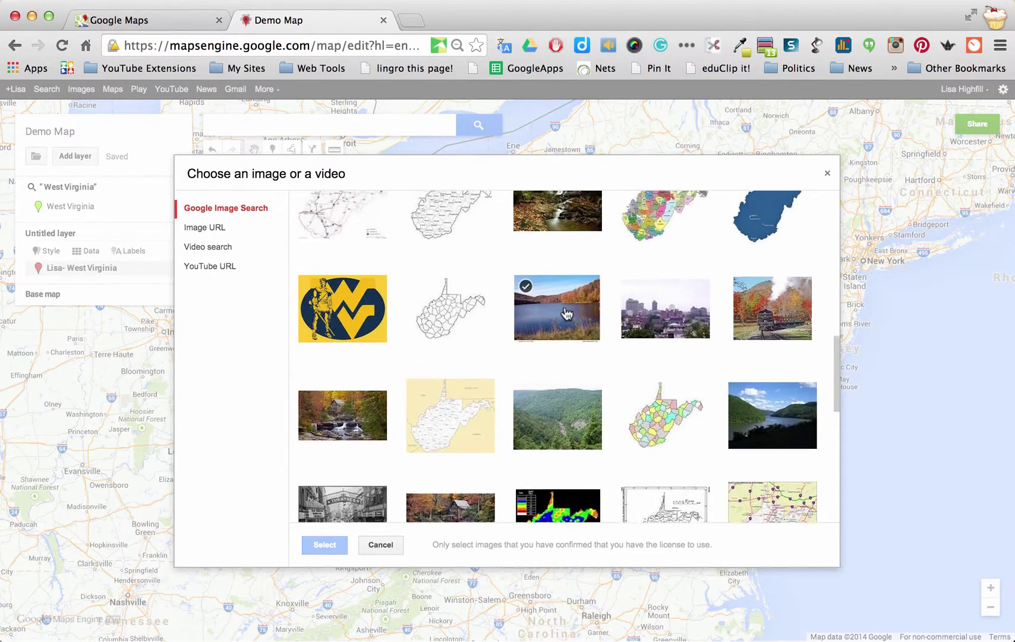
{"action": "scroll", "coordinate": [567, 313], "scroll_direction": "up", "scroll_amount": 1}
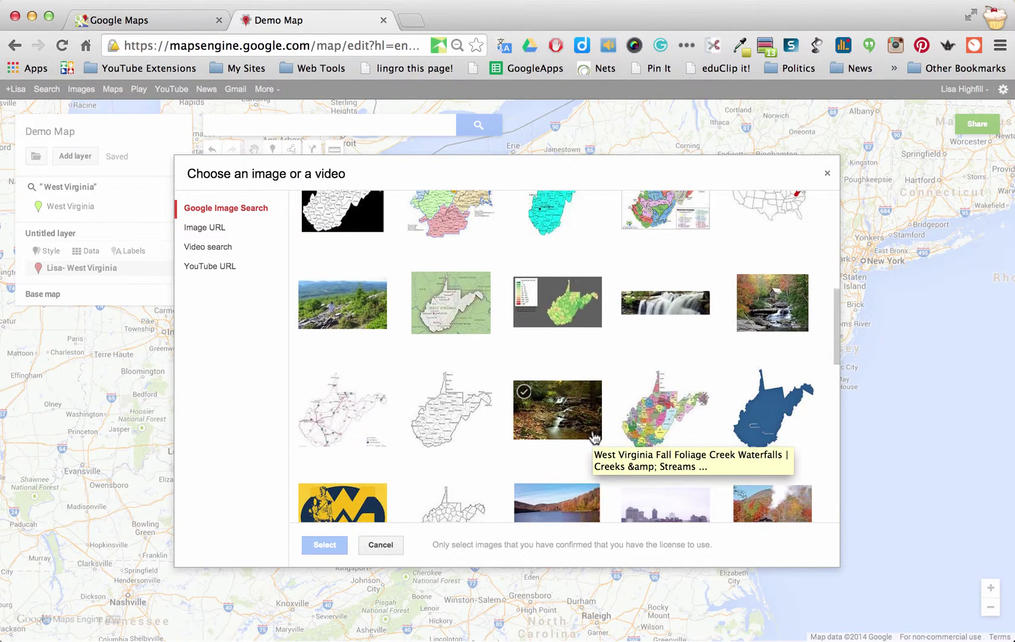
{"action": "scroll", "coordinate": [593, 434], "scroll_direction": "down", "scroll_amount": 2}
{"action": "left_click", "coordinate": [569, 423]}
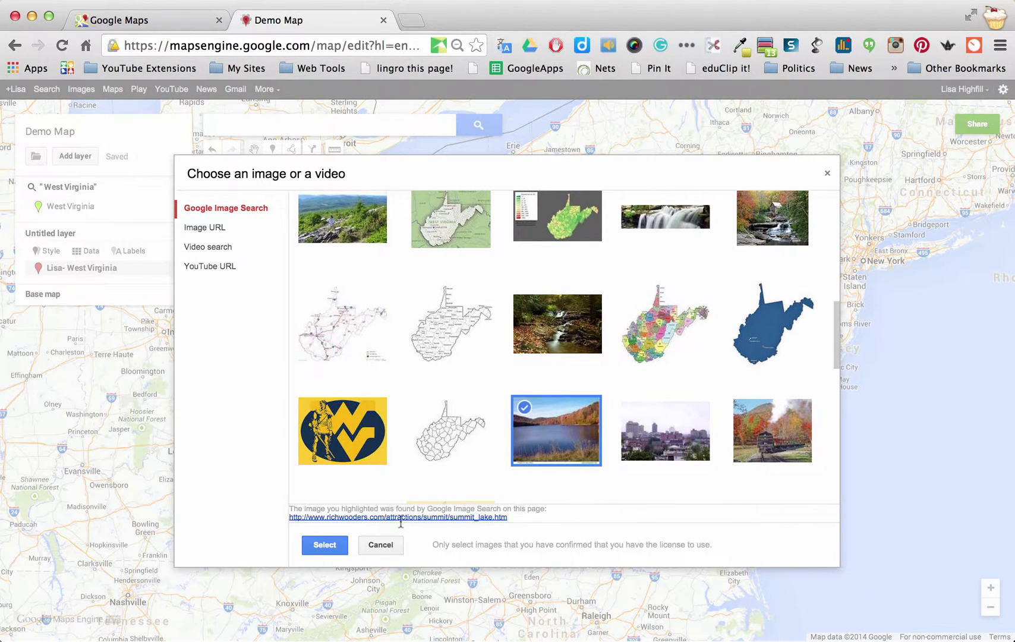
{"action": "left_click", "coordinate": [324, 545]}
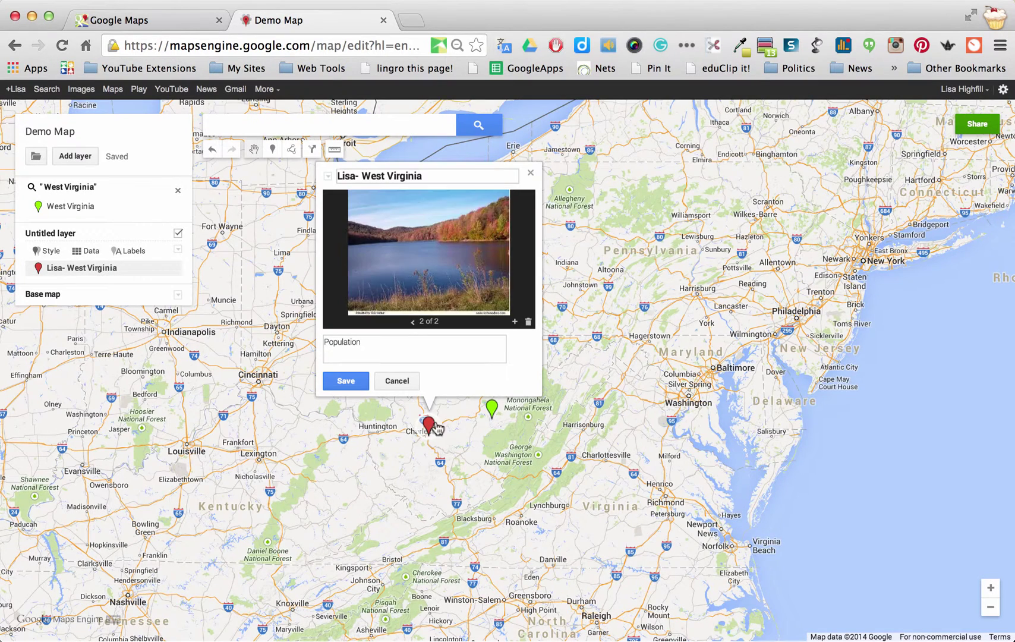
Go back to the marker's first photo, save the marker and close its information window.
{"action": "left_click", "coordinate": [413, 322]}
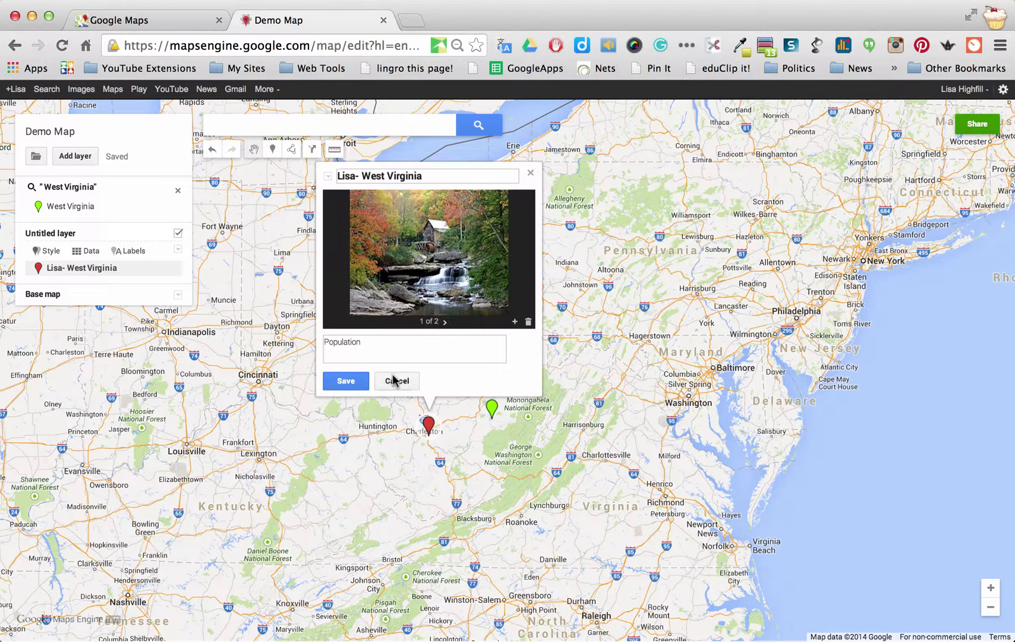
{"action": "left_click", "coordinate": [344, 381]}
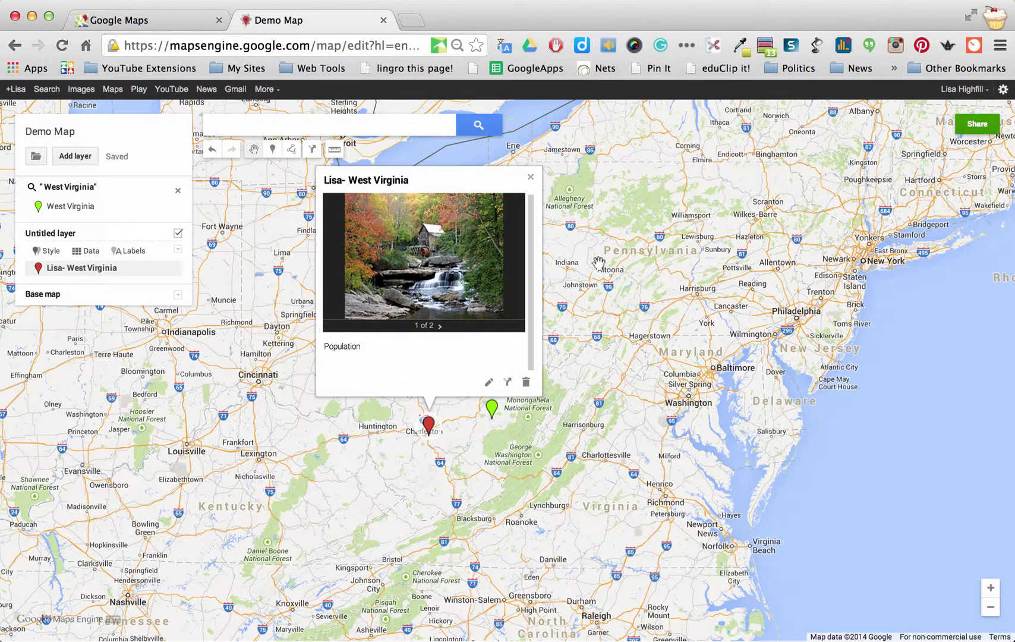
{"action": "left_click", "coordinate": [530, 177]}
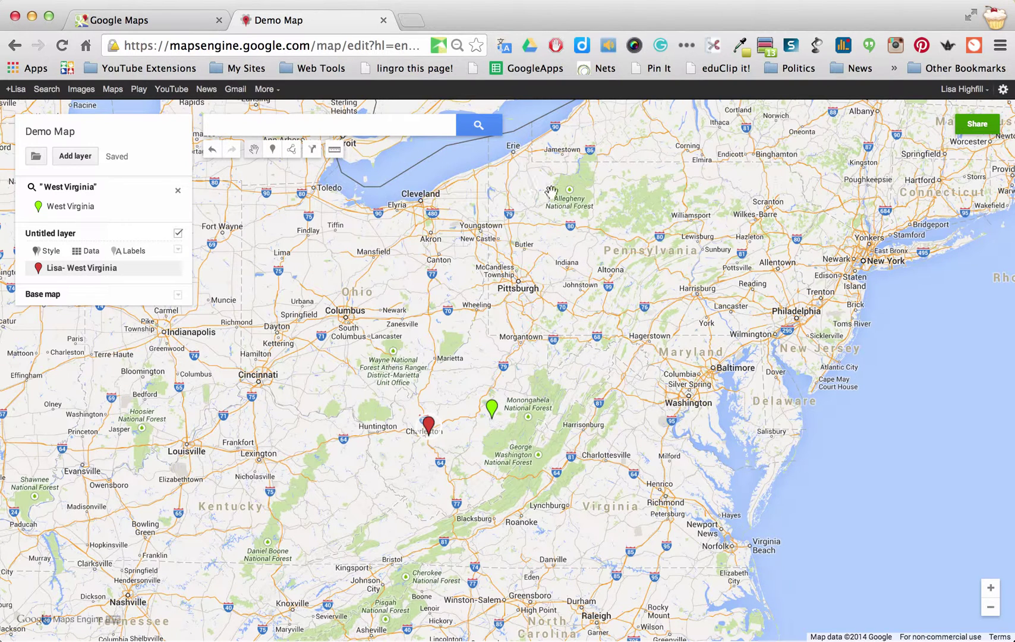
View the saved marker's photos from the map, reopen its details from the layer list, and close them.
{"action": "left_click", "coordinate": [430, 431]}
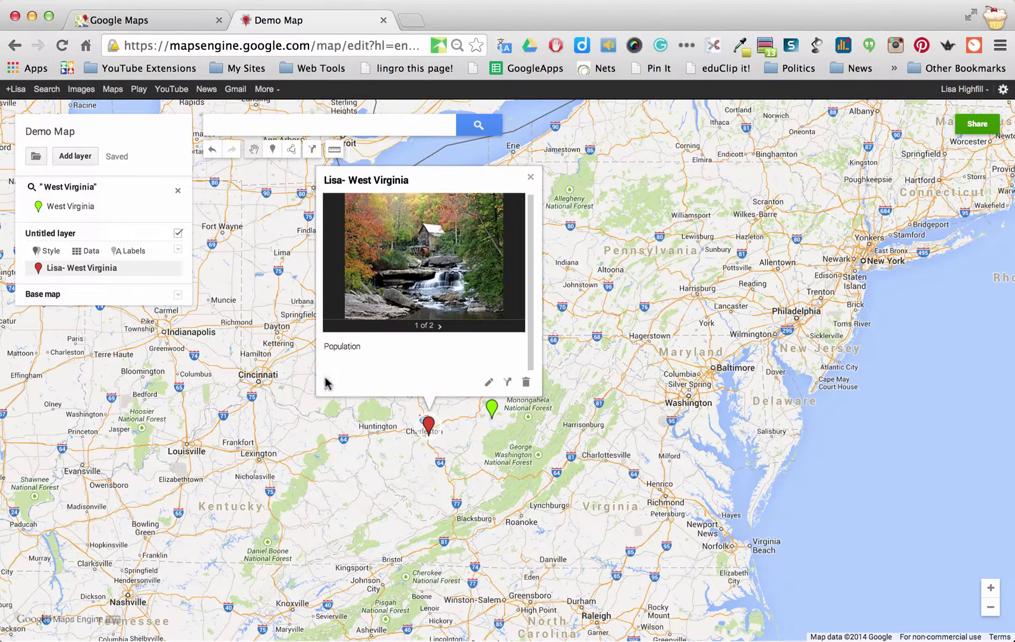
{"action": "left_click", "coordinate": [440, 325]}
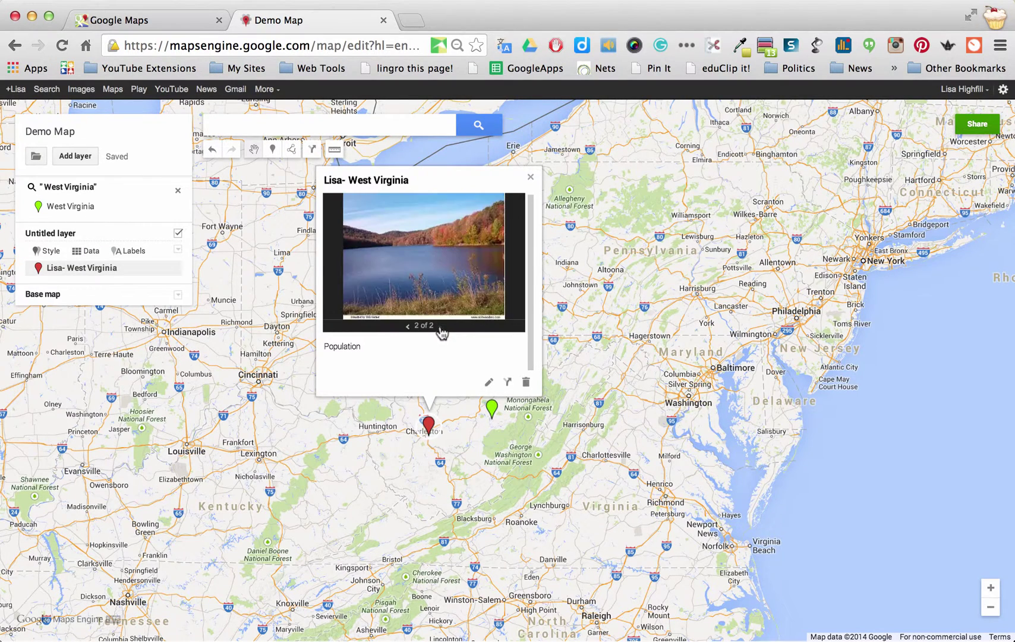
{"action": "left_click", "coordinate": [530, 178]}
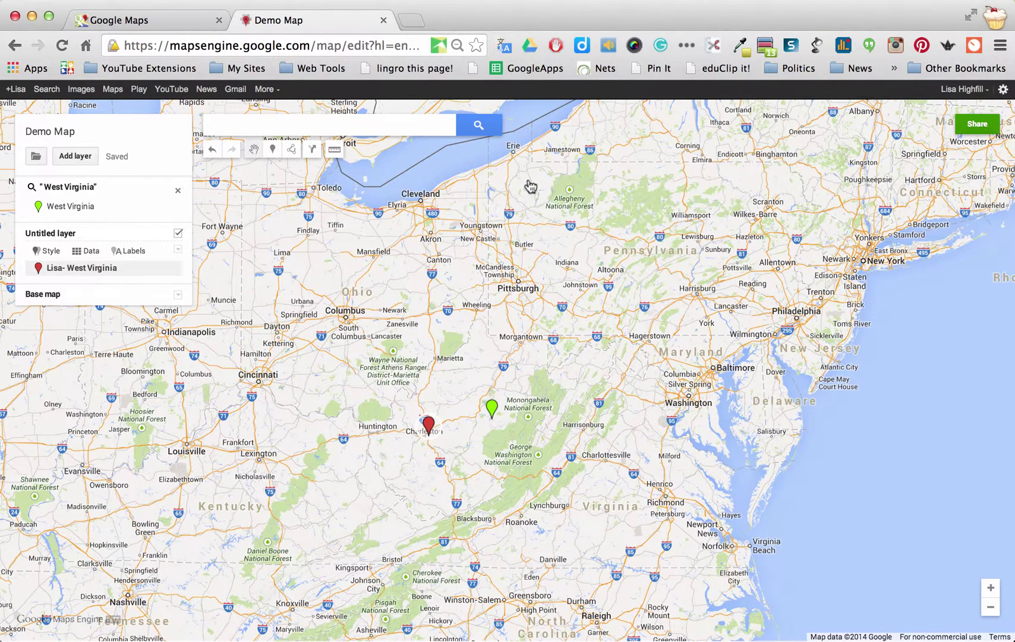
{"action": "left_click", "coordinate": [39, 269]}
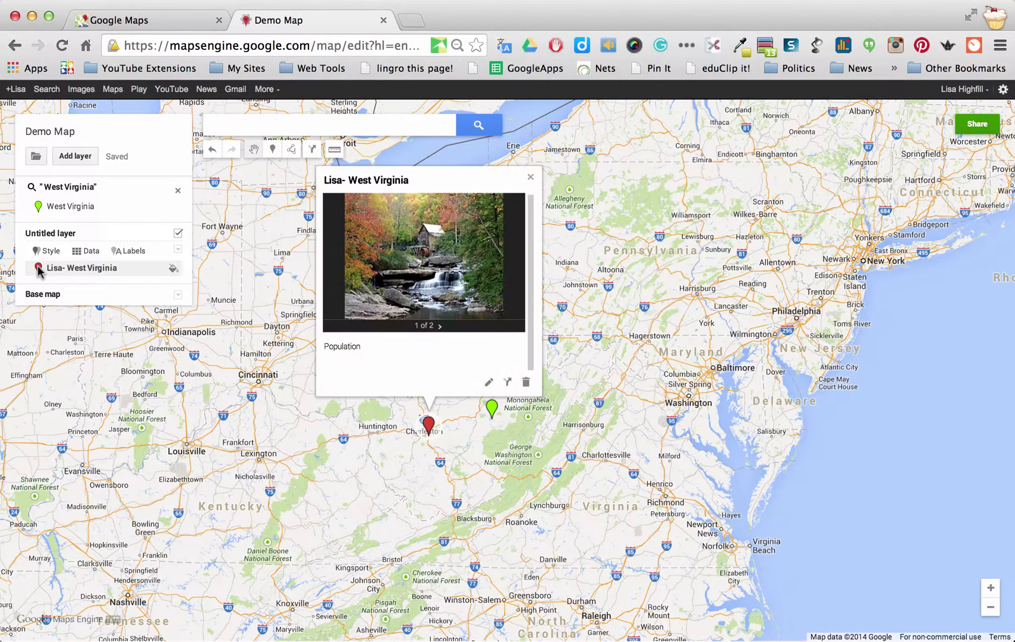
{"action": "left_click", "coordinate": [530, 177]}
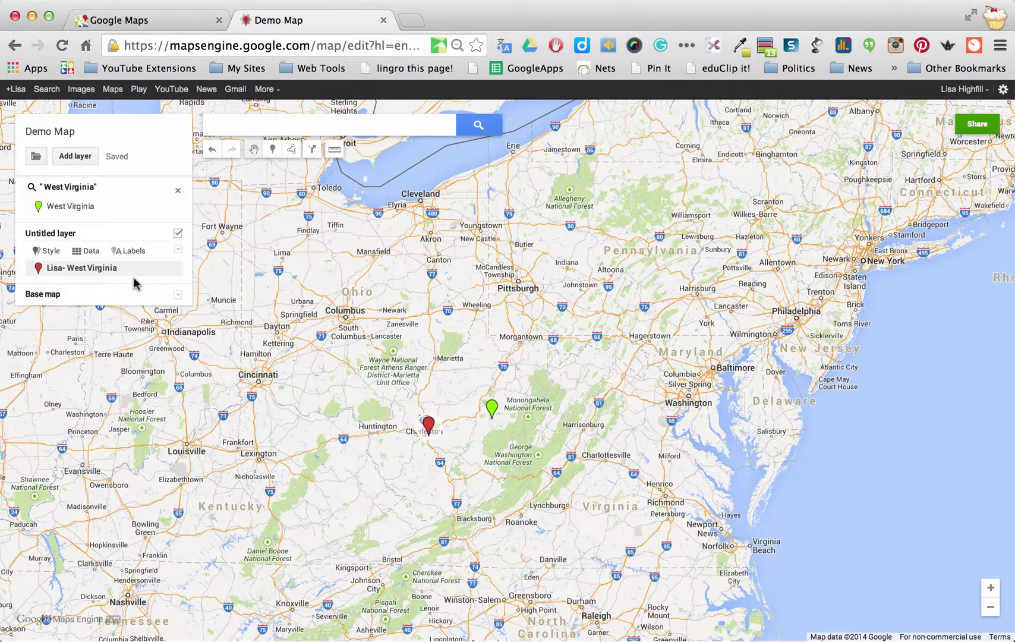
Change the Charleston marker's icon shape to a star.
{"action": "mouse_move", "coordinate": [147, 270]}
{"action": "left_click", "coordinate": [173, 268]}
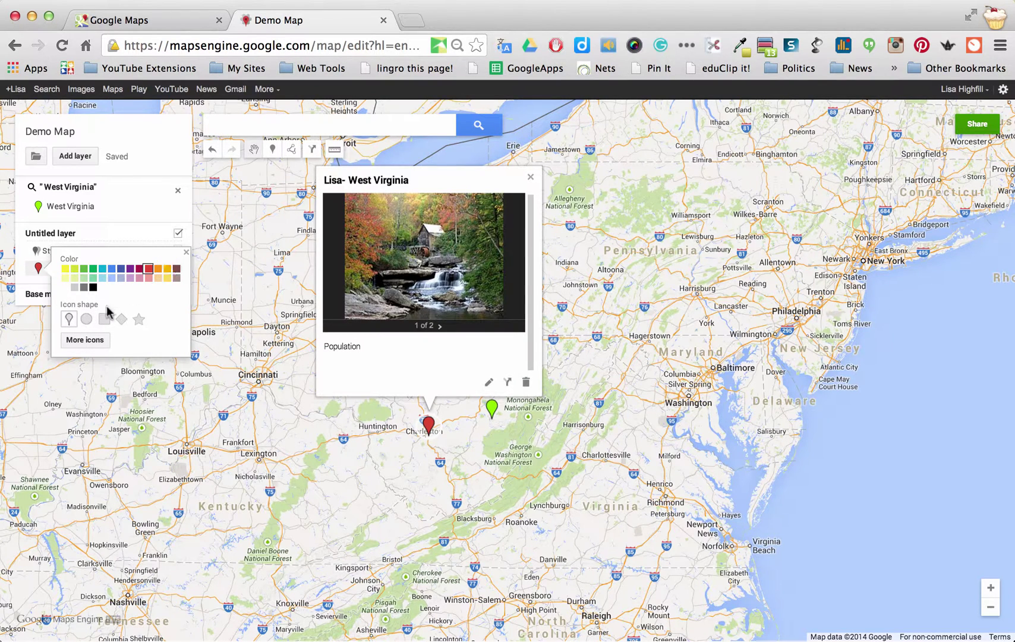
{"action": "left_click", "coordinate": [139, 321]}
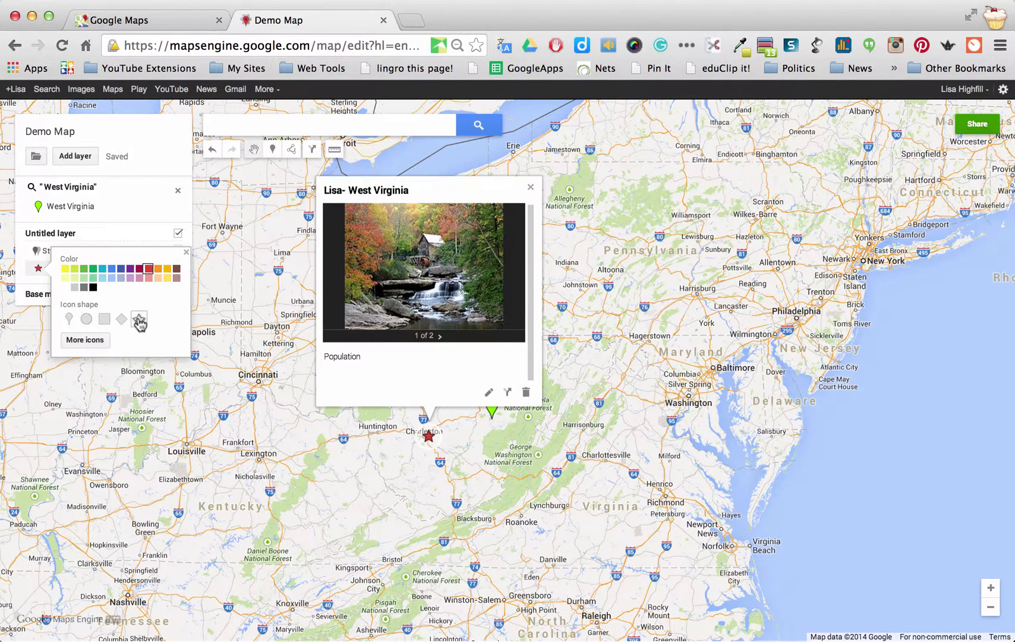
Color the Charleston star marker orange, look through the library of additional icons keeping the star, and close the marker's settings and details.
{"action": "left_click", "coordinate": [164, 271]}
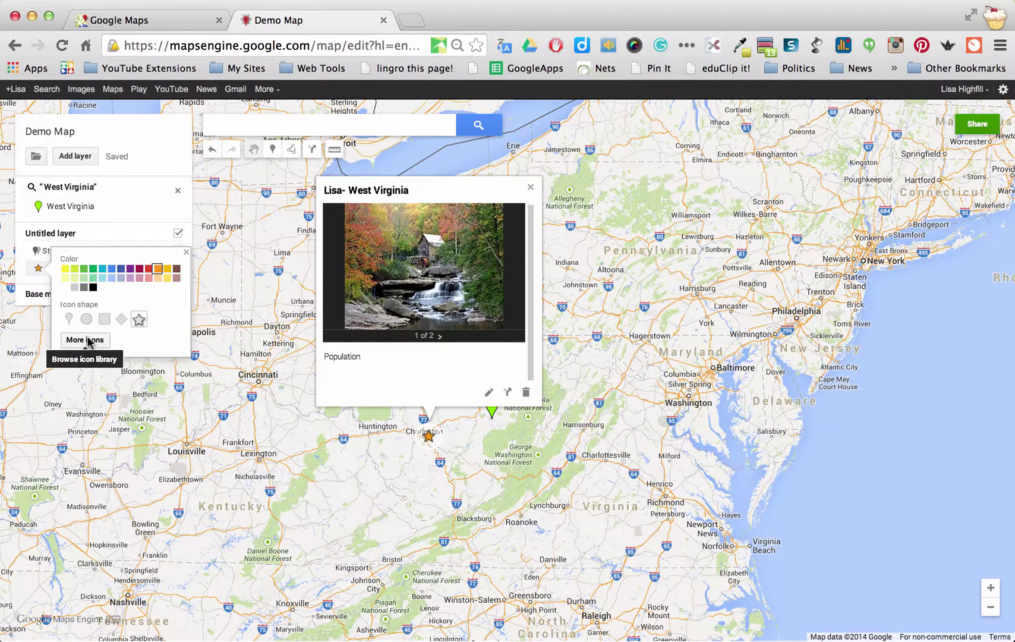
{"action": "left_click", "coordinate": [88, 340]}
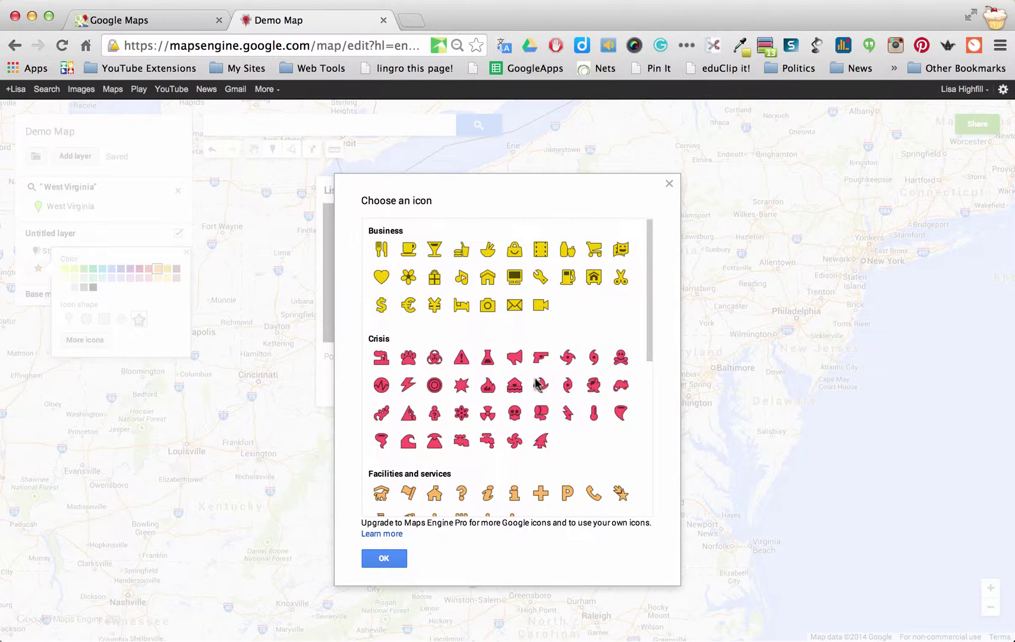
{"action": "scroll", "coordinate": [520, 411], "scroll_direction": "down", "scroll_amount": 5}
{"action": "scroll", "coordinate": [523, 410], "scroll_direction": "down", "scroll_amount": 2}
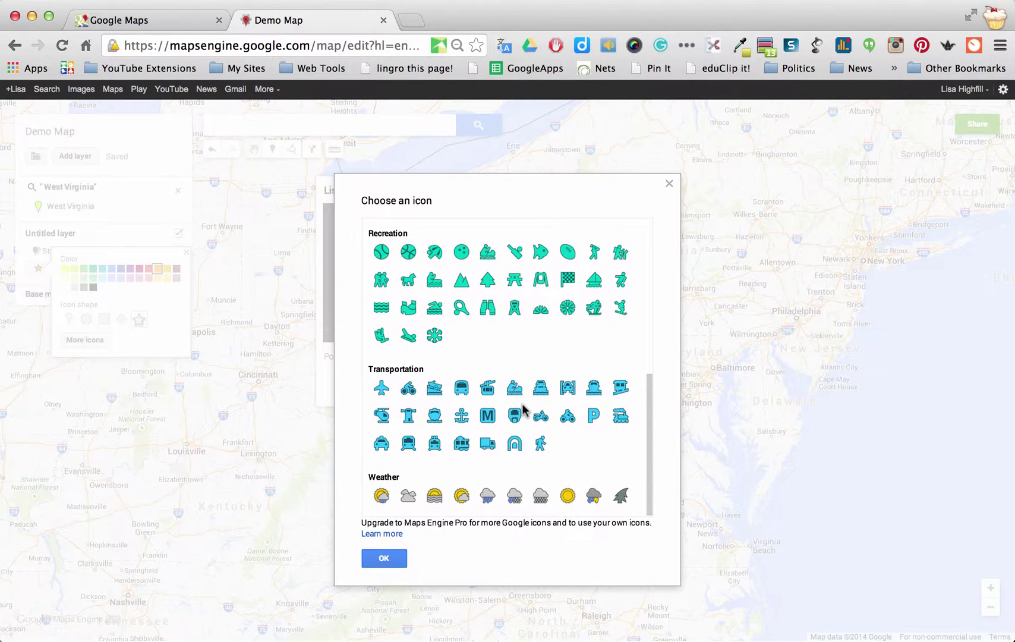
{"action": "scroll", "coordinate": [521, 413], "scroll_direction": "up", "scroll_amount": 10}
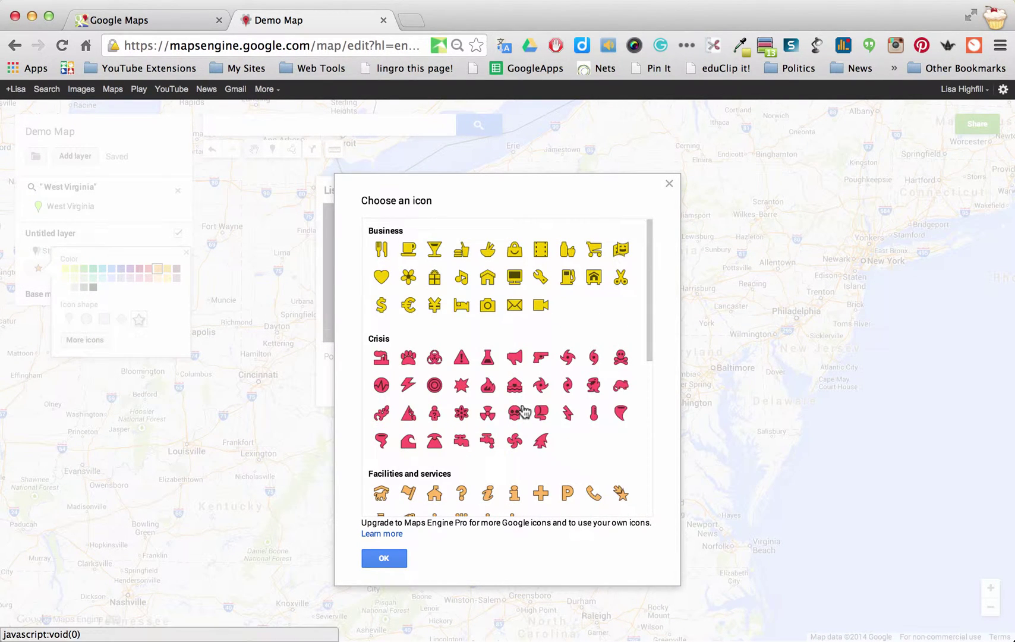
{"action": "left_click", "coordinate": [385, 558]}
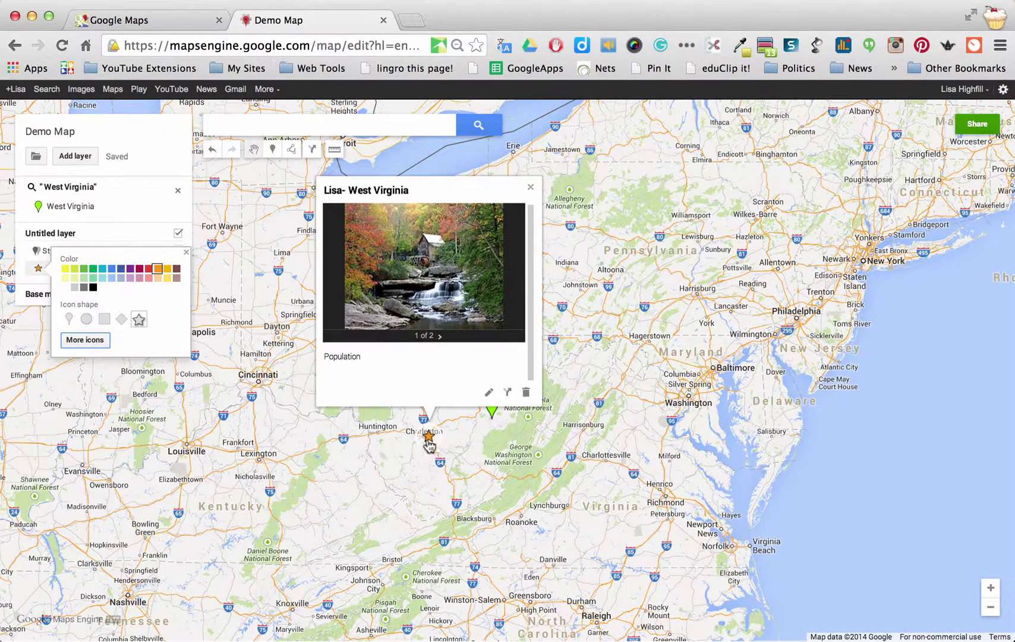
{"action": "left_click", "coordinate": [187, 253]}
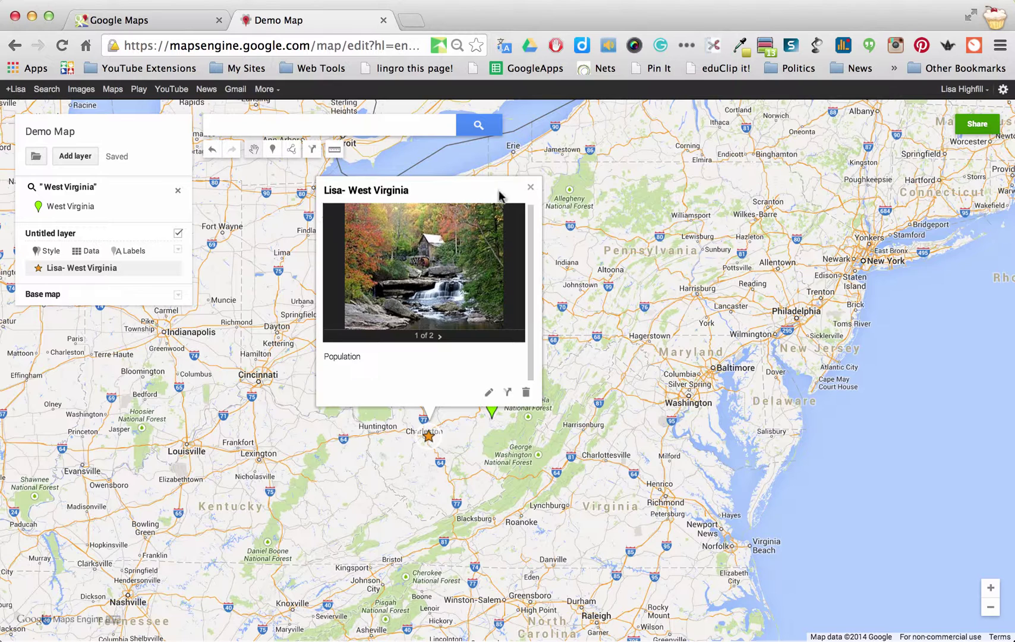
{"action": "left_click", "coordinate": [529, 191]}
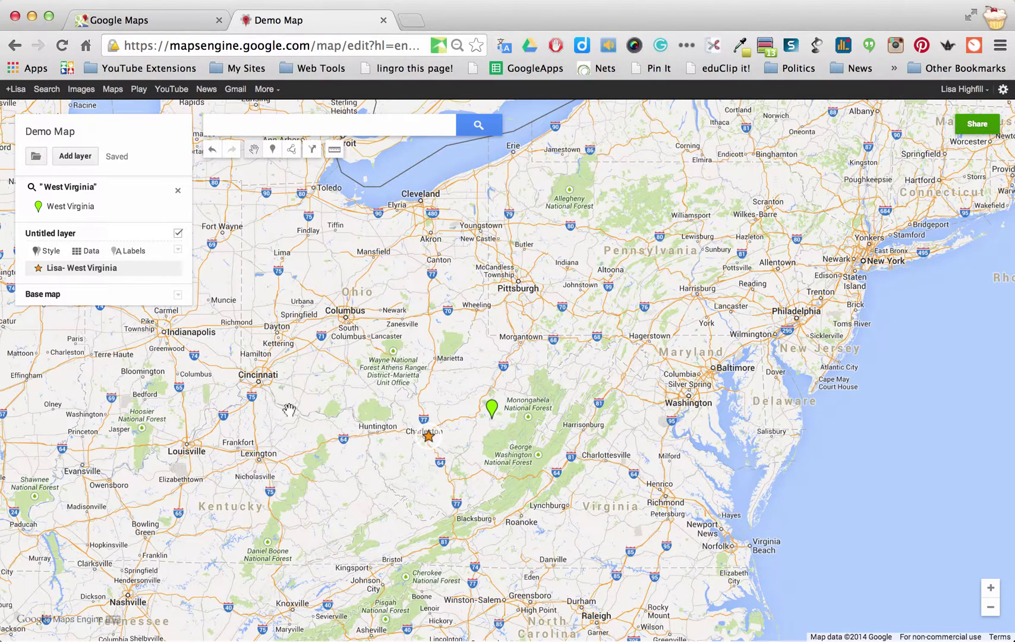
Switch the base map to satellite imagery and close the base map choices.
{"action": "left_click", "coordinate": [178, 296]}
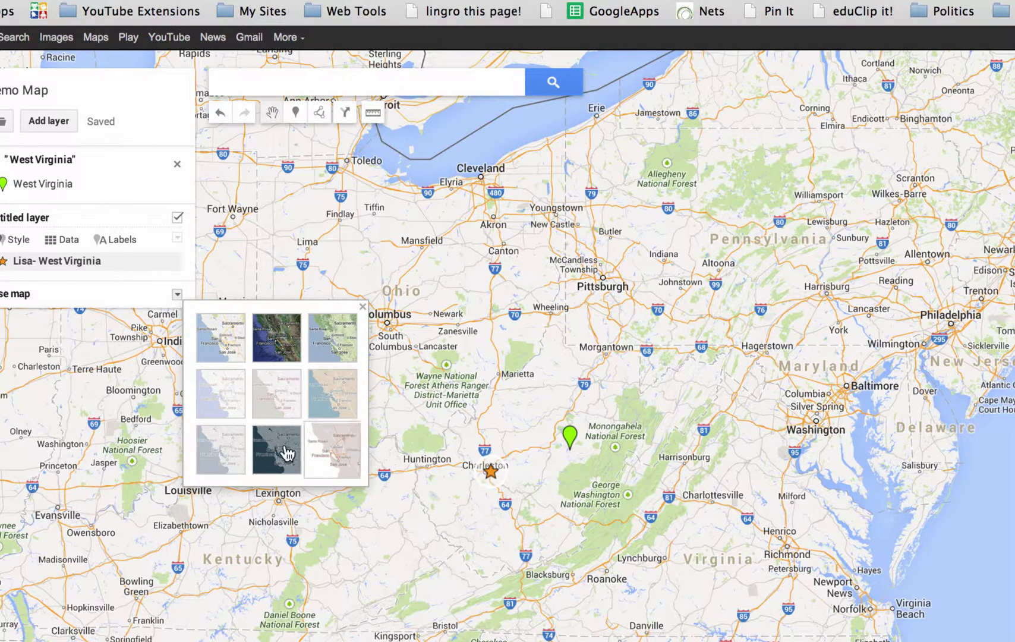
{"action": "left_click", "coordinate": [277, 337]}
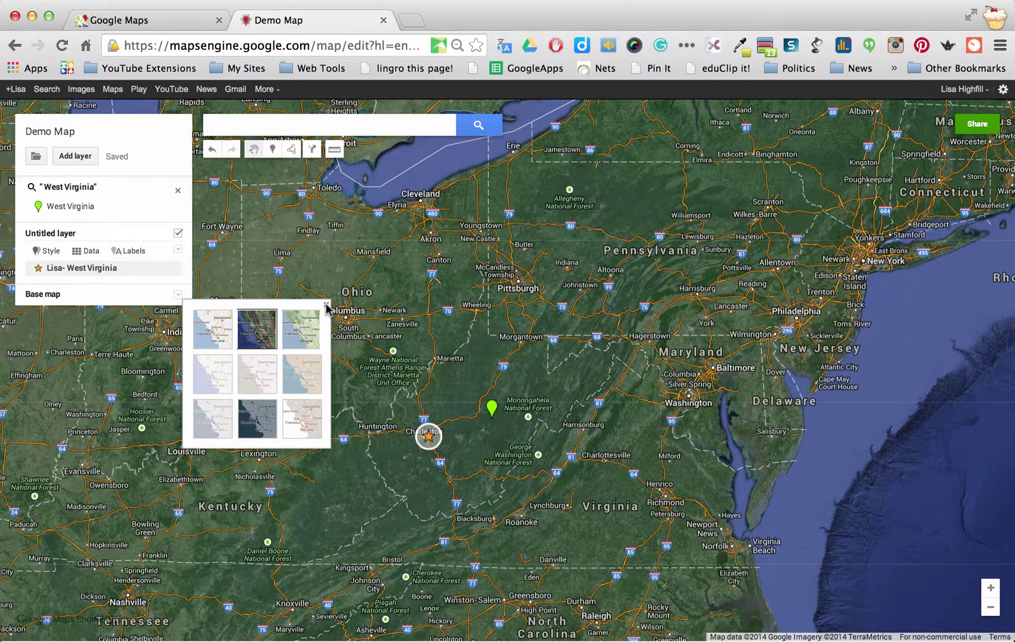
{"action": "left_click", "coordinate": [326, 304]}
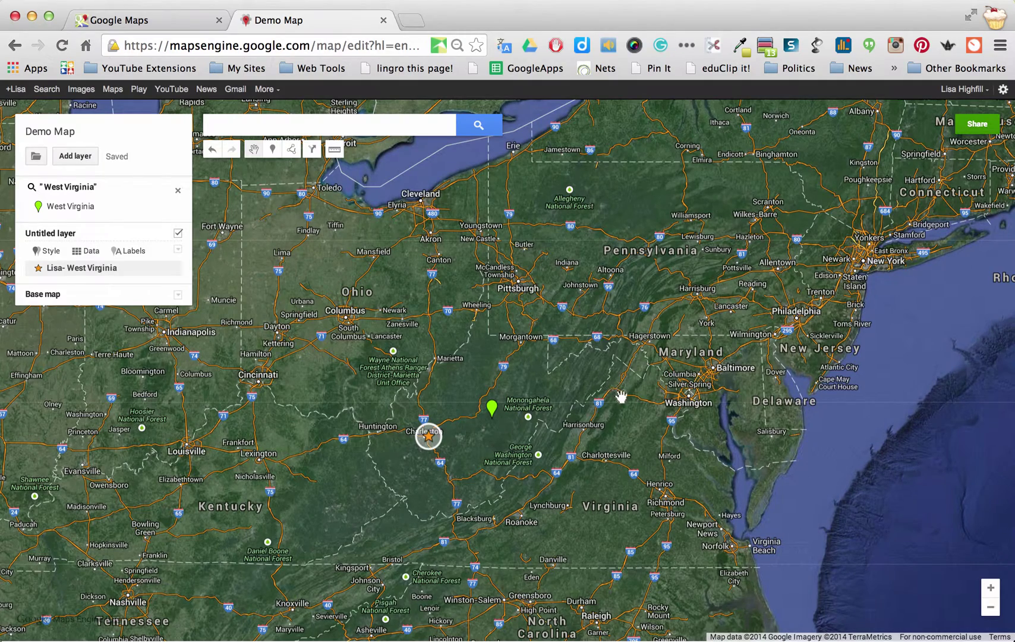
Look around the eastern United States on the map, view the Charleston star marker's details, and close them.
{"action": "left_click_drag", "start_coordinate": [623, 399], "coordinate": [579, 281]}
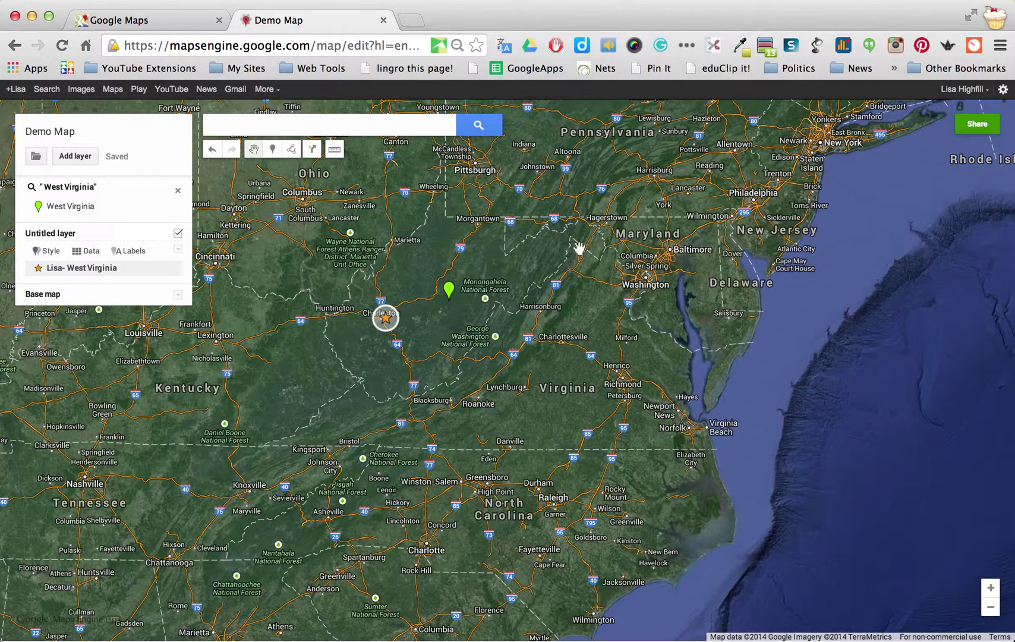
{"action": "left_click_drag", "start_coordinate": [581, 248], "coordinate": [479, 358]}
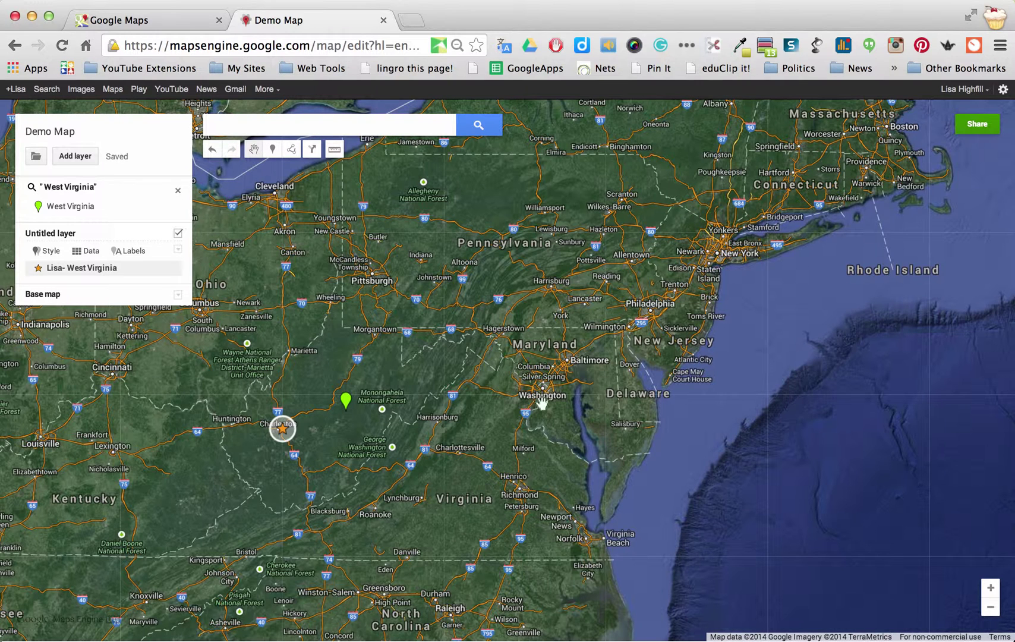
{"action": "left_click_drag", "start_coordinate": [285, 428], "coordinate": [290, 434]}
{"action": "left_click", "coordinate": [281, 437]}
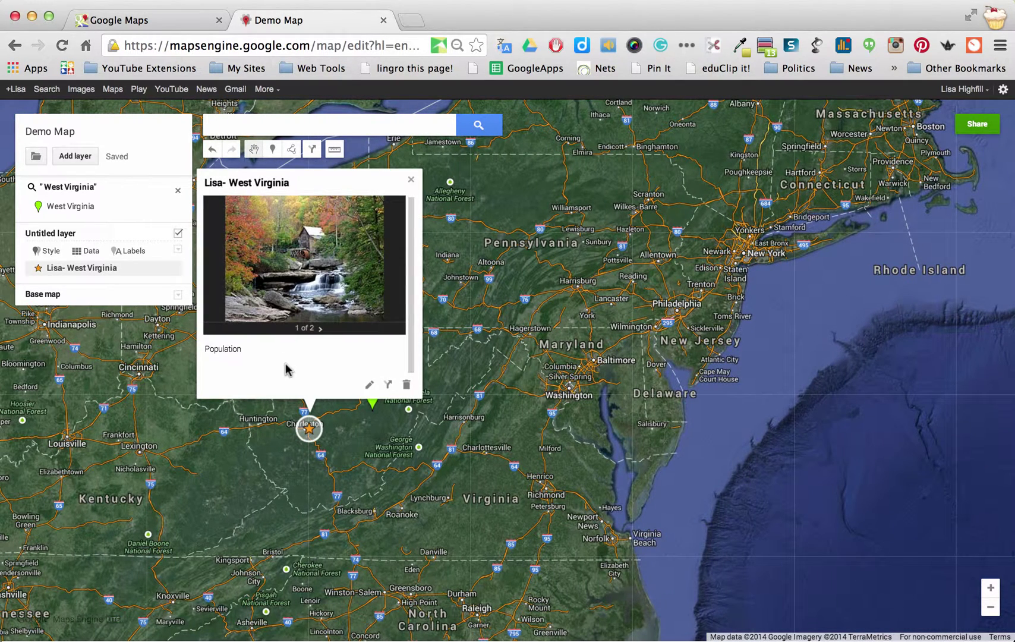
{"action": "left_click", "coordinate": [410, 180]}
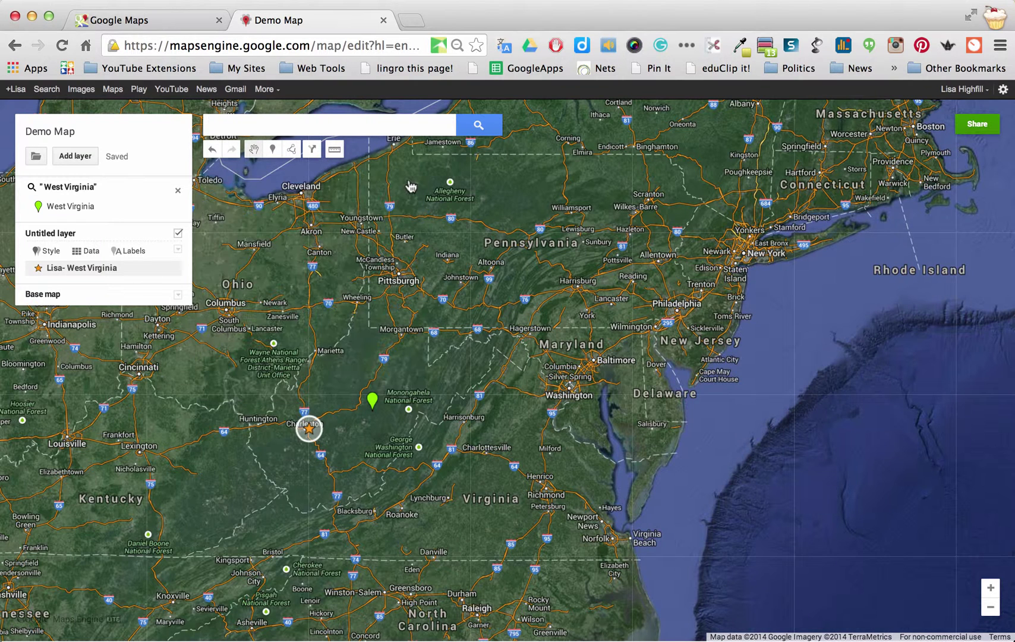